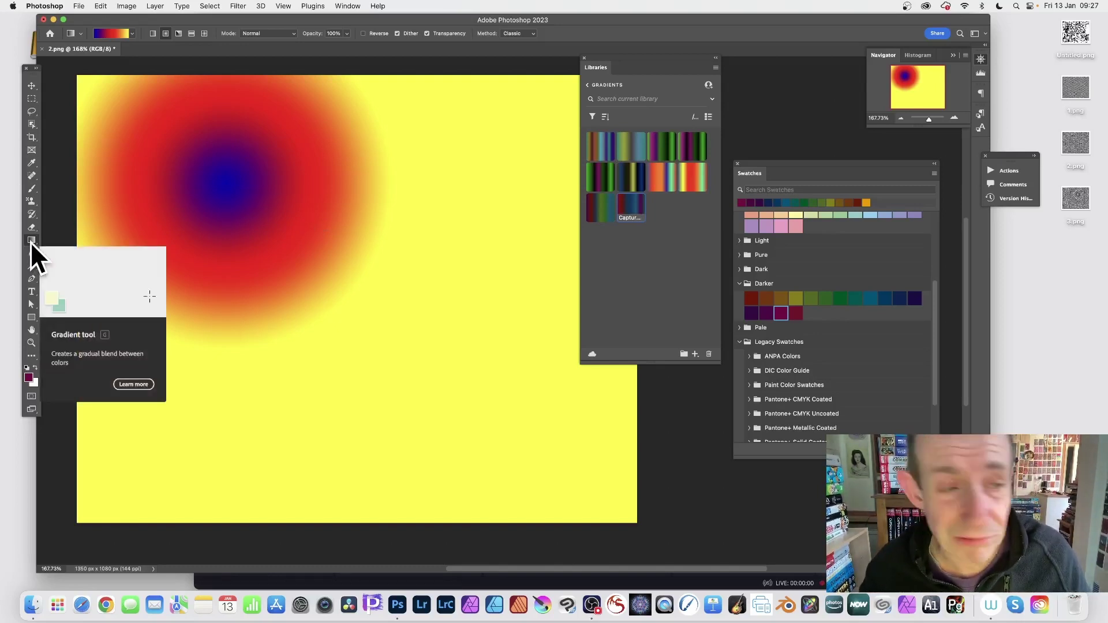
- Select the Gradient Tool with the red-to-yellow Legacy Default preset in Difference mode
left_click_drag(32, 241, 74, 239)
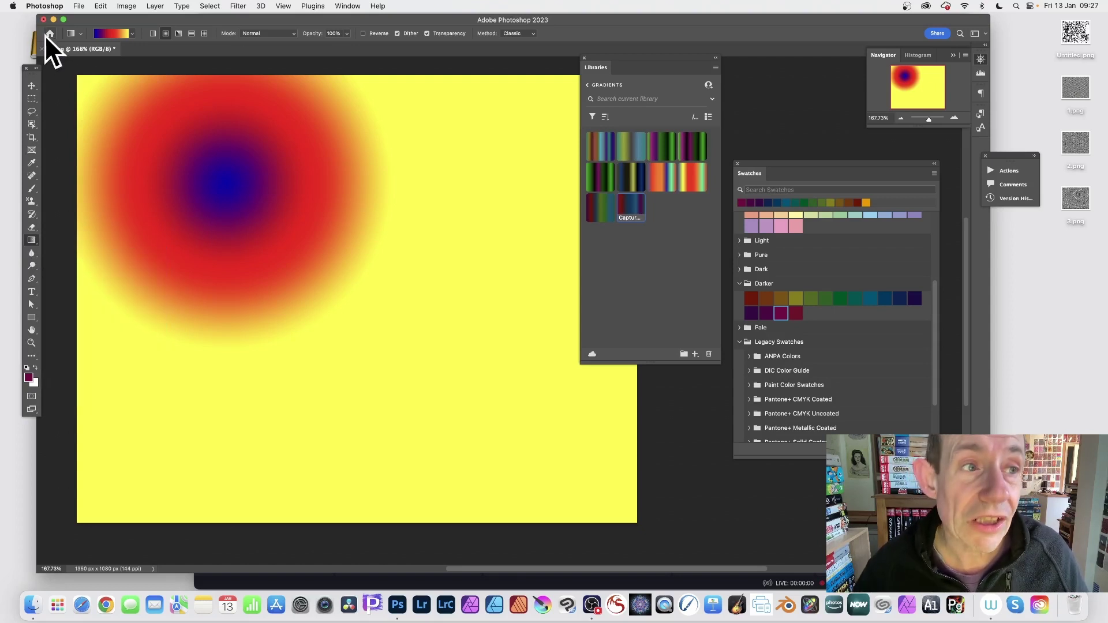
left_click(132, 33)
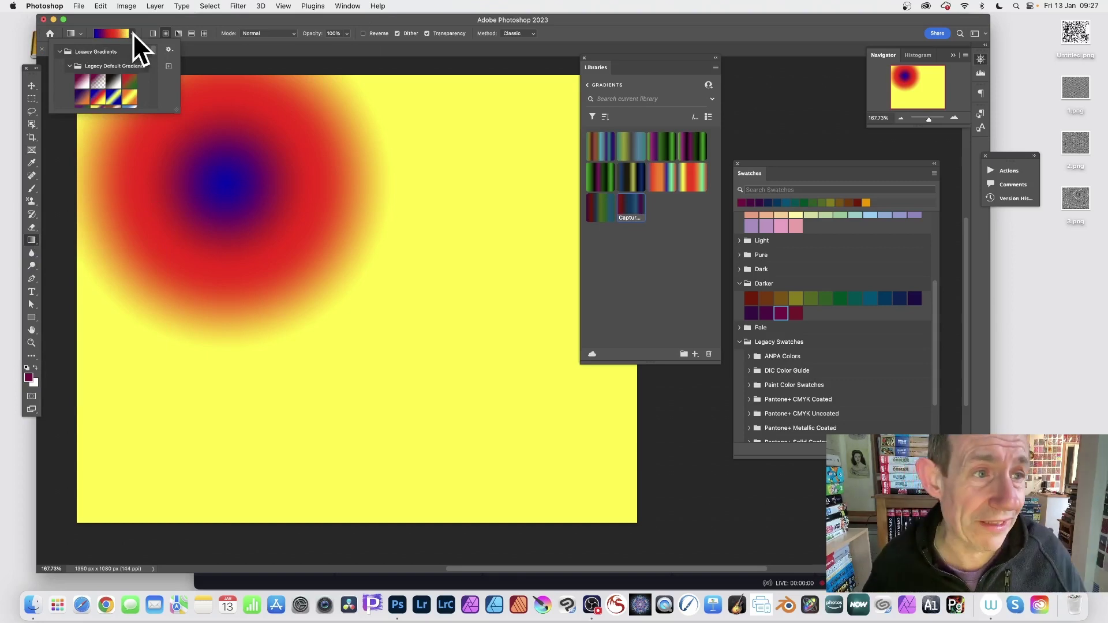
left_click(99, 98)
left_click(250, 25)
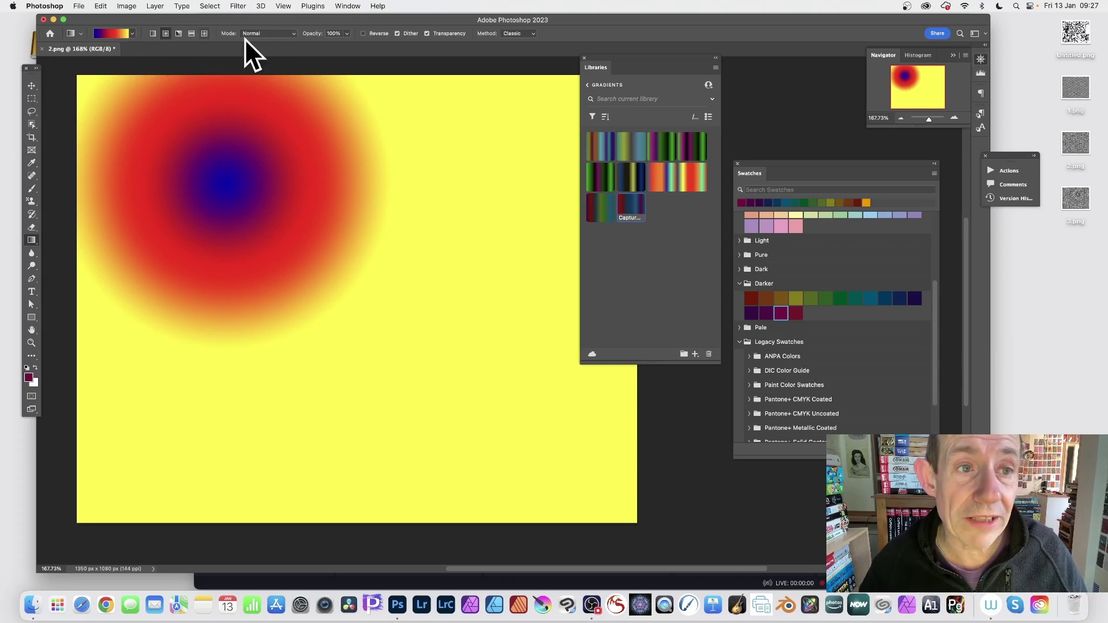
left_click(279, 32)
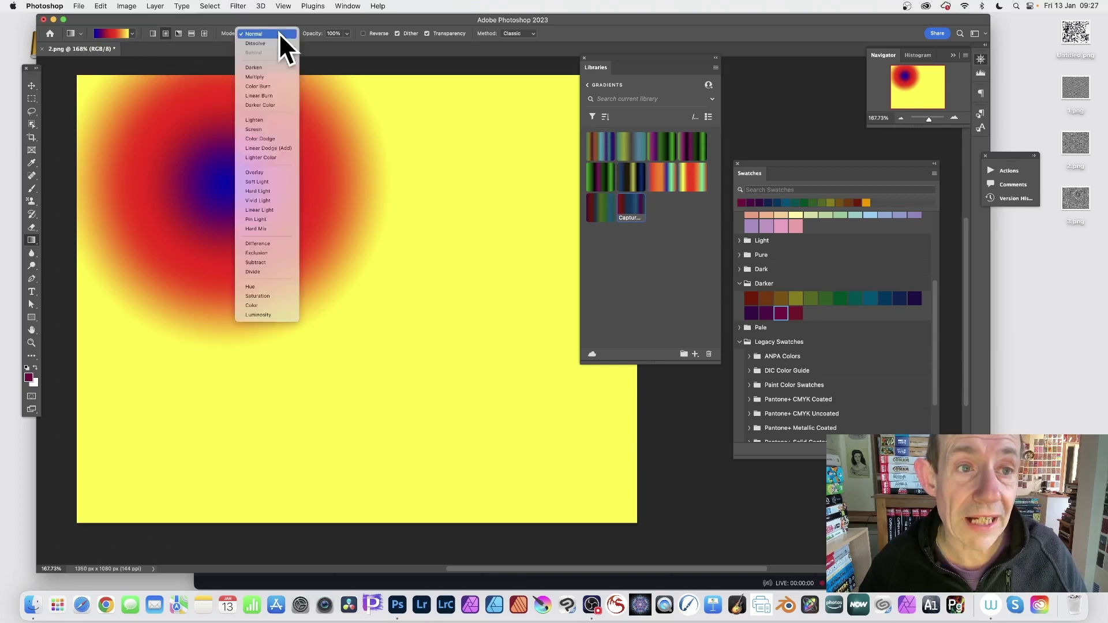
left_click(271, 245)
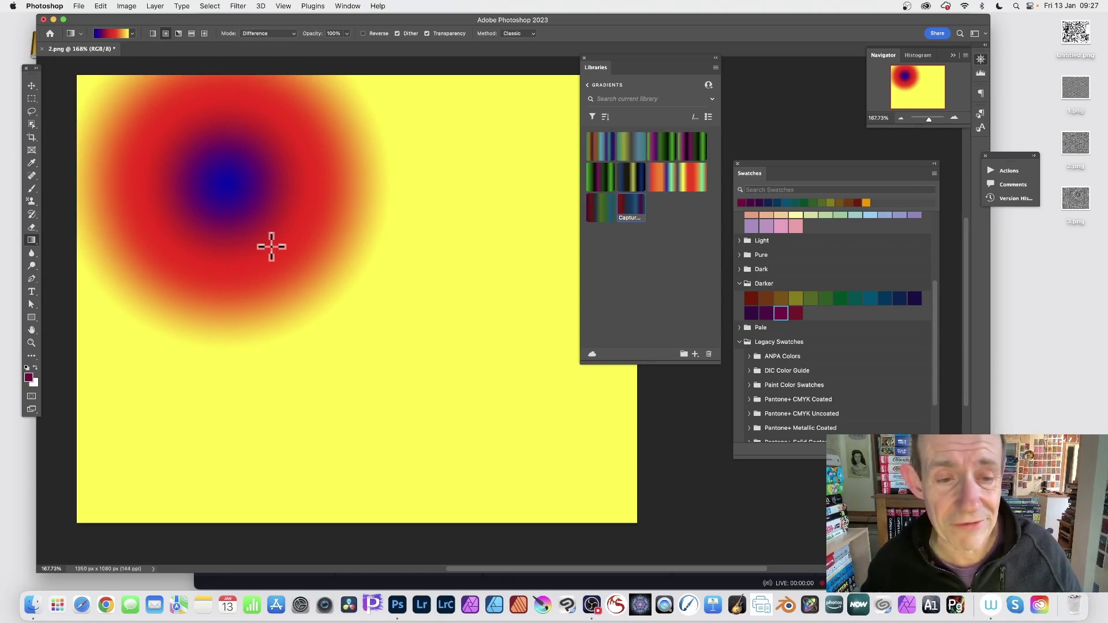
- Drag two crossing Difference gradients diagonally over the image to create a colour swirl
left_click_drag(259, 341, 452, 123)
left_click_drag(442, 376, 303, 153)
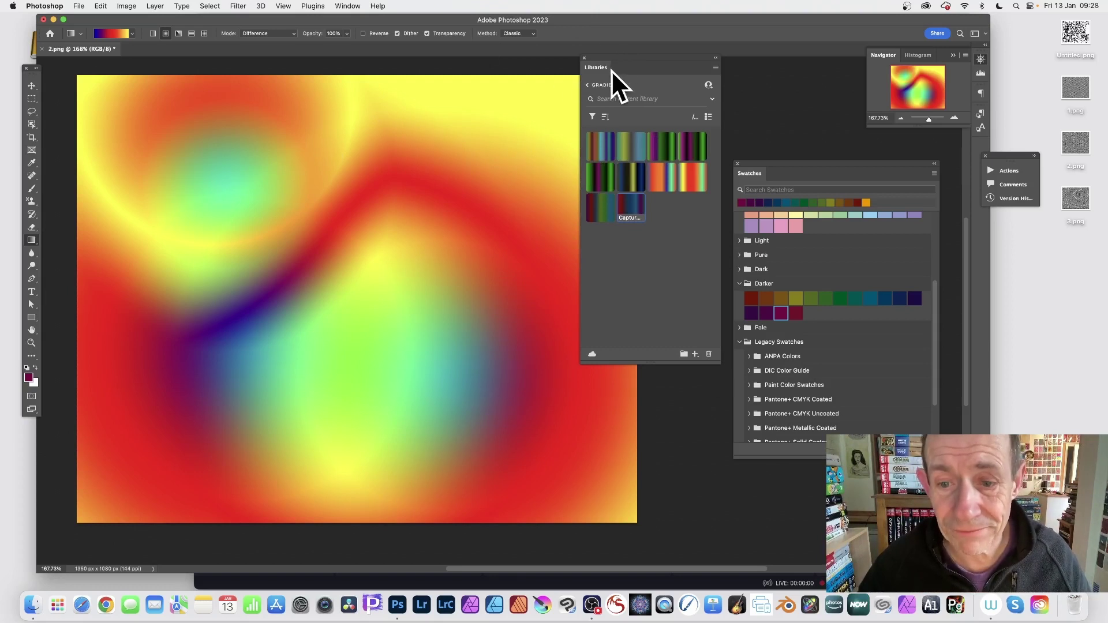
- Open Extract from Image from the Libraries + menu and show its Gradients tab
left_click(695, 354)
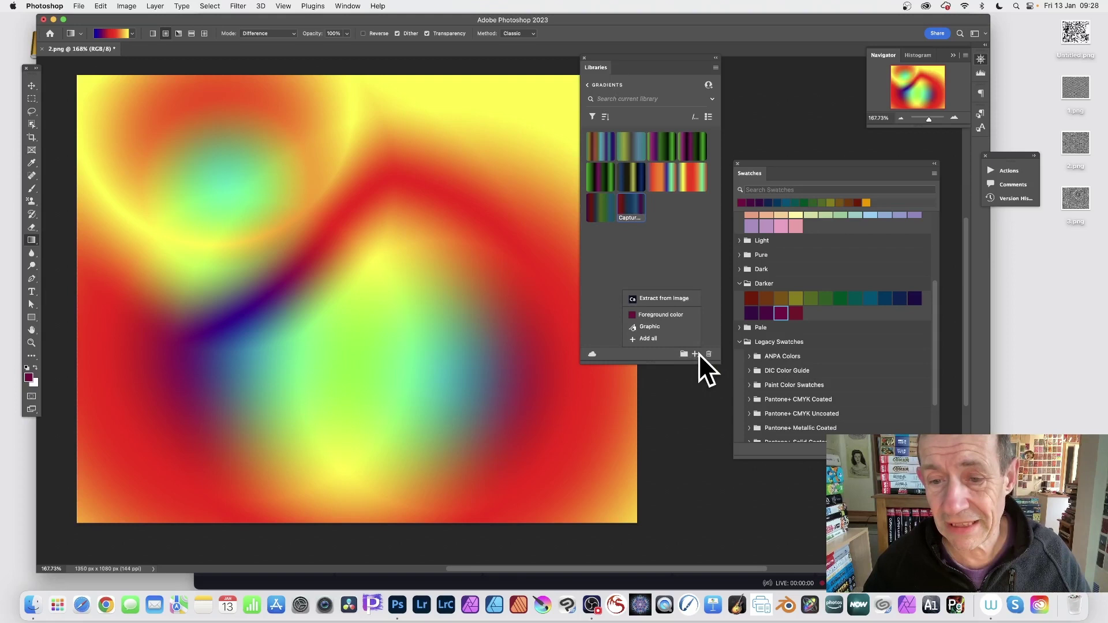
left_click(671, 299)
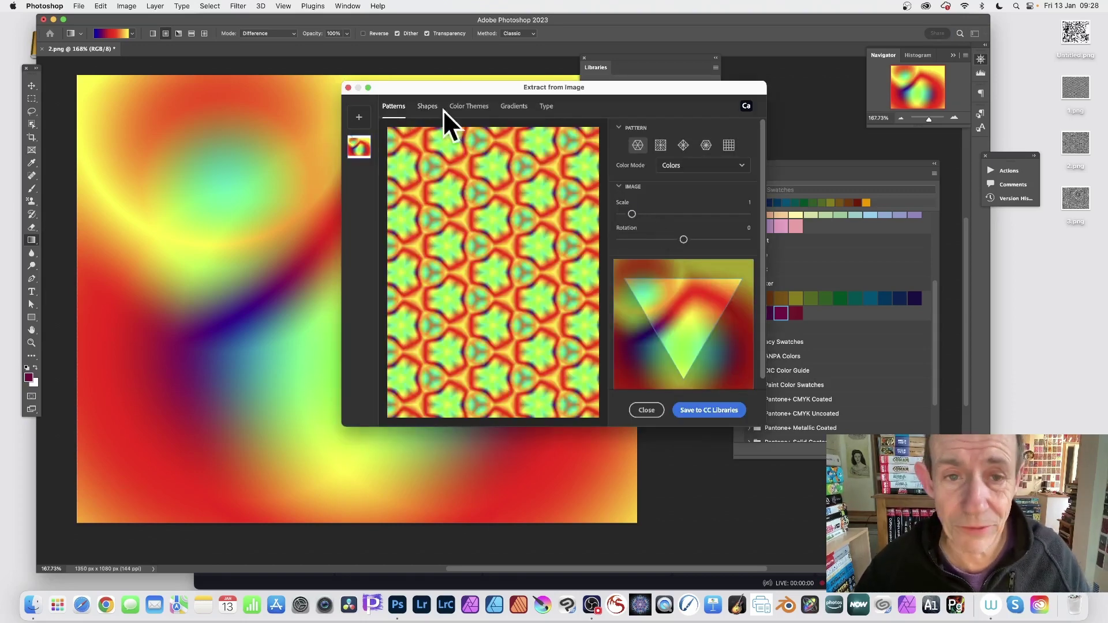
left_click(517, 109)
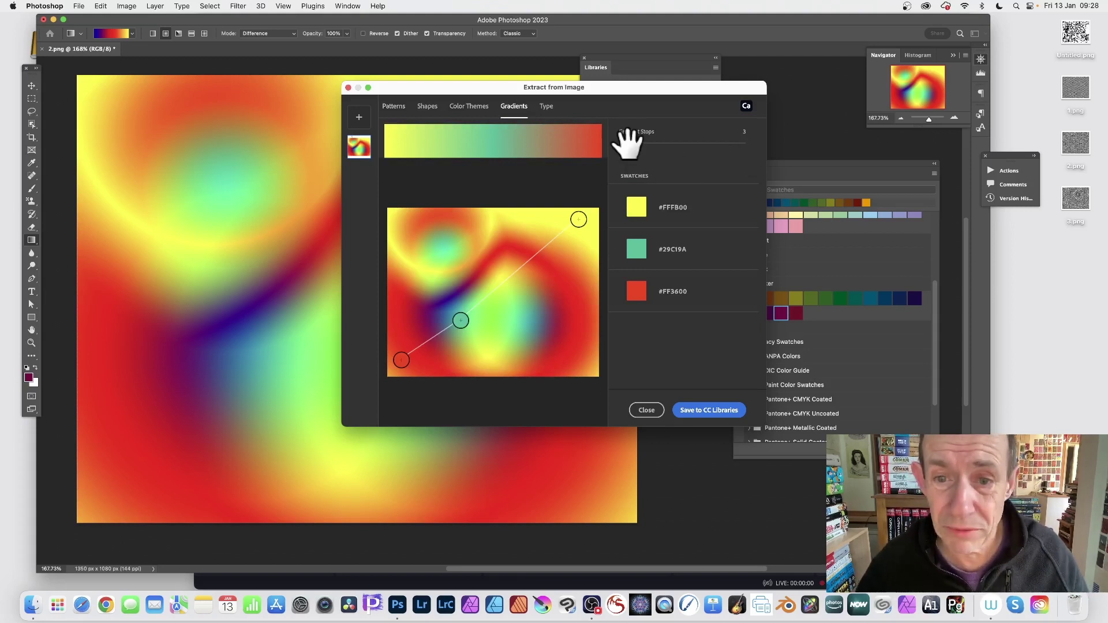
- Use 5 gradient stops placed on teal, yellow, blue-teal, lime green and purple image areas
left_click_drag(639, 144, 644, 143)
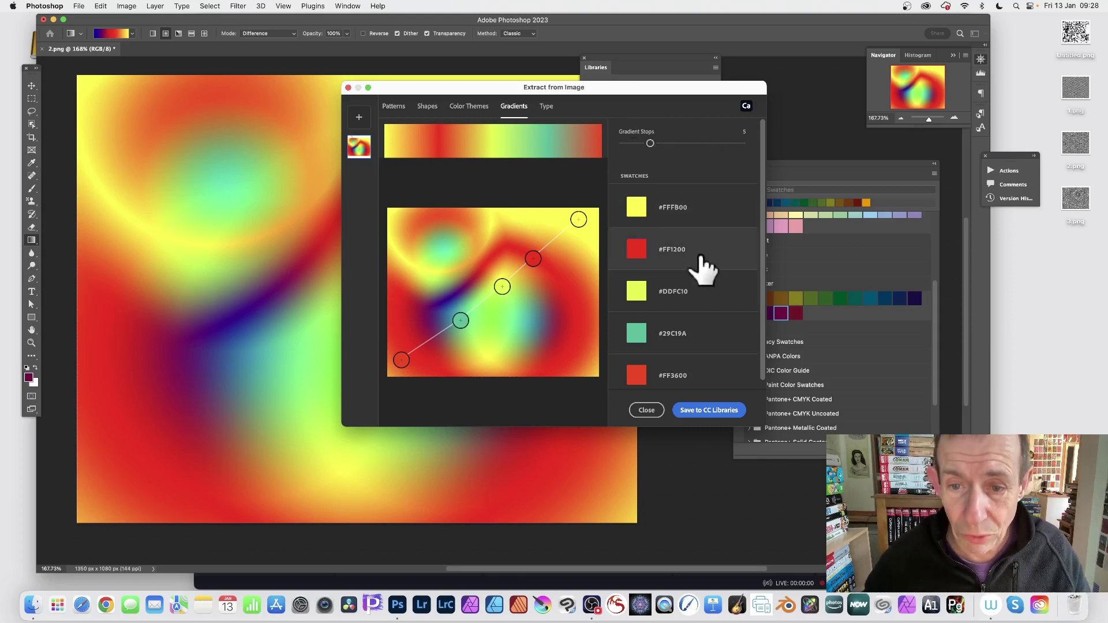
scroll(700, 258, "down", 1)
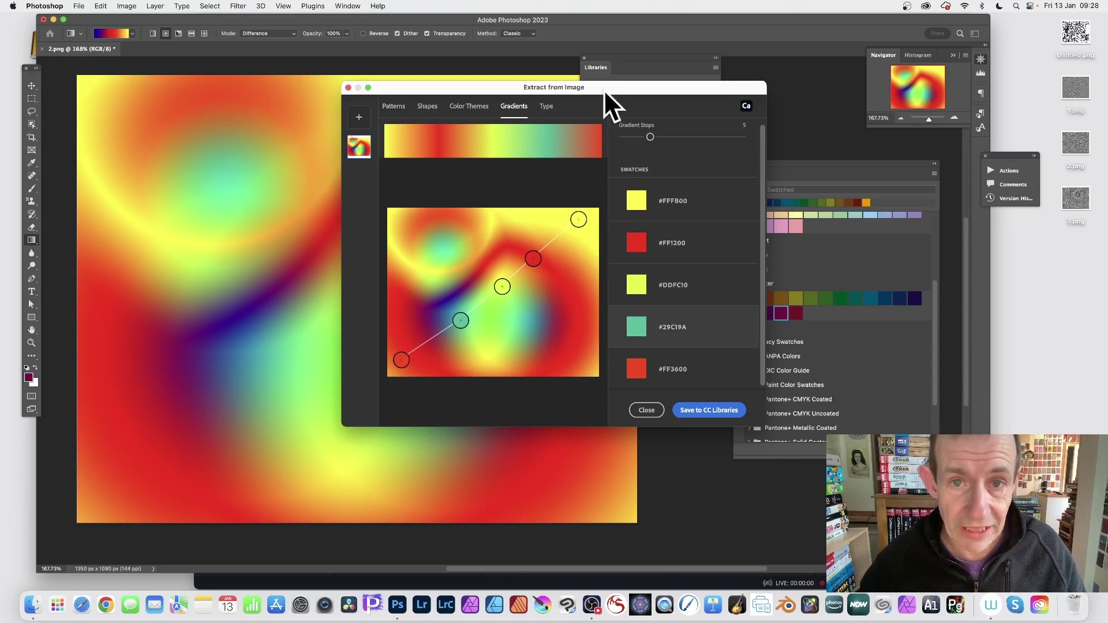
left_click_drag(579, 219, 446, 245)
left_click_drag(533, 259, 578, 225)
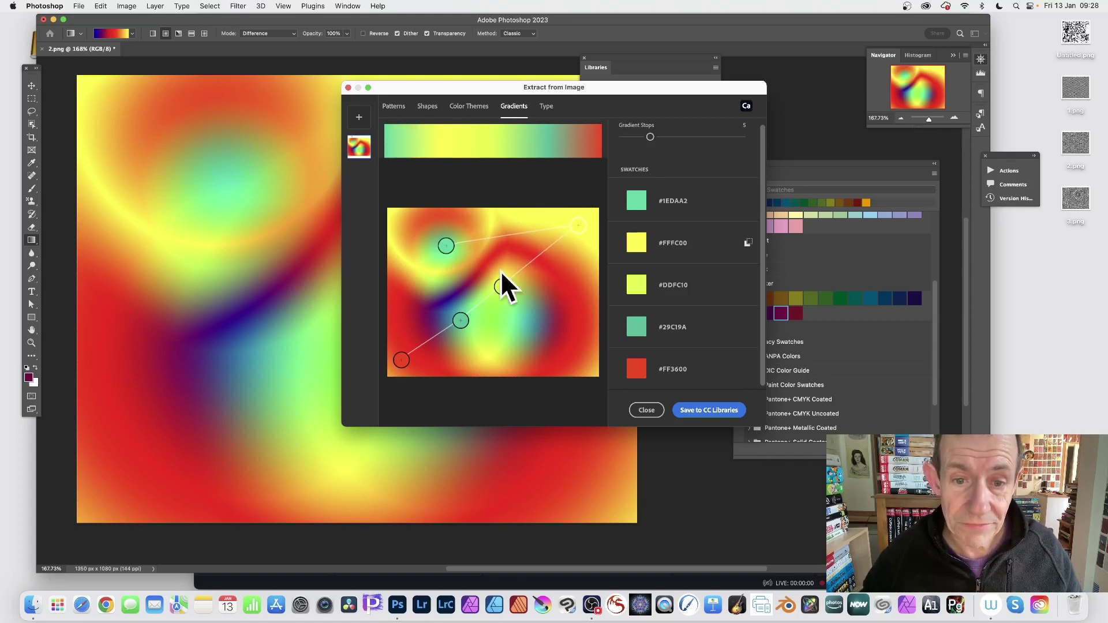
left_click_drag(501, 287, 536, 321)
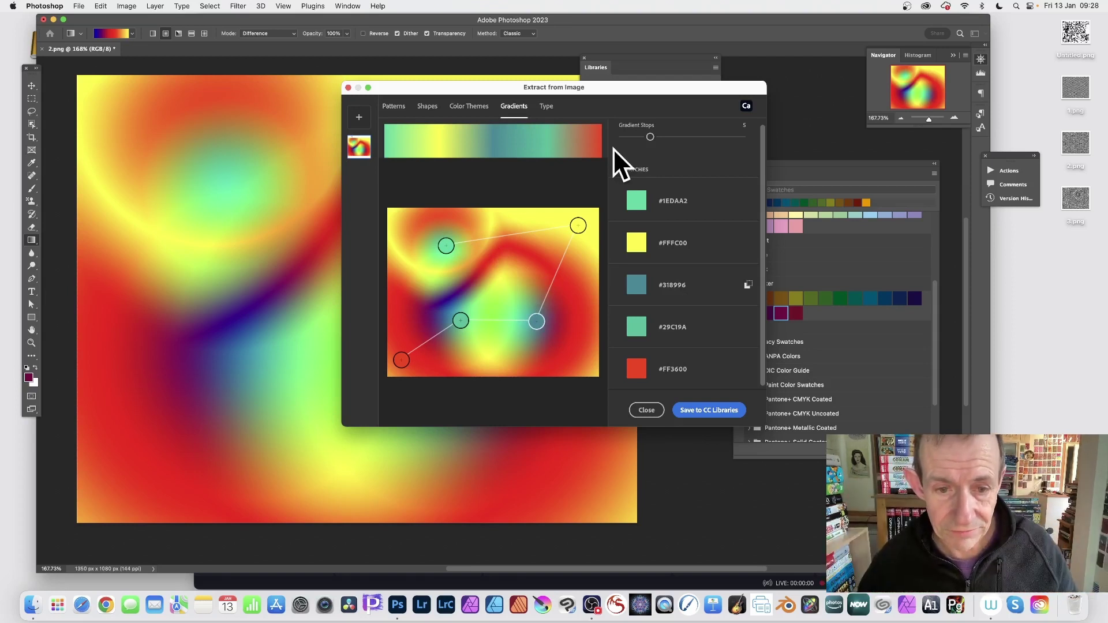
mouse_move(460, 321)
left_mouse_down()
mouse_move(521, 321)
mouse_move(480, 321)
left_mouse_up()
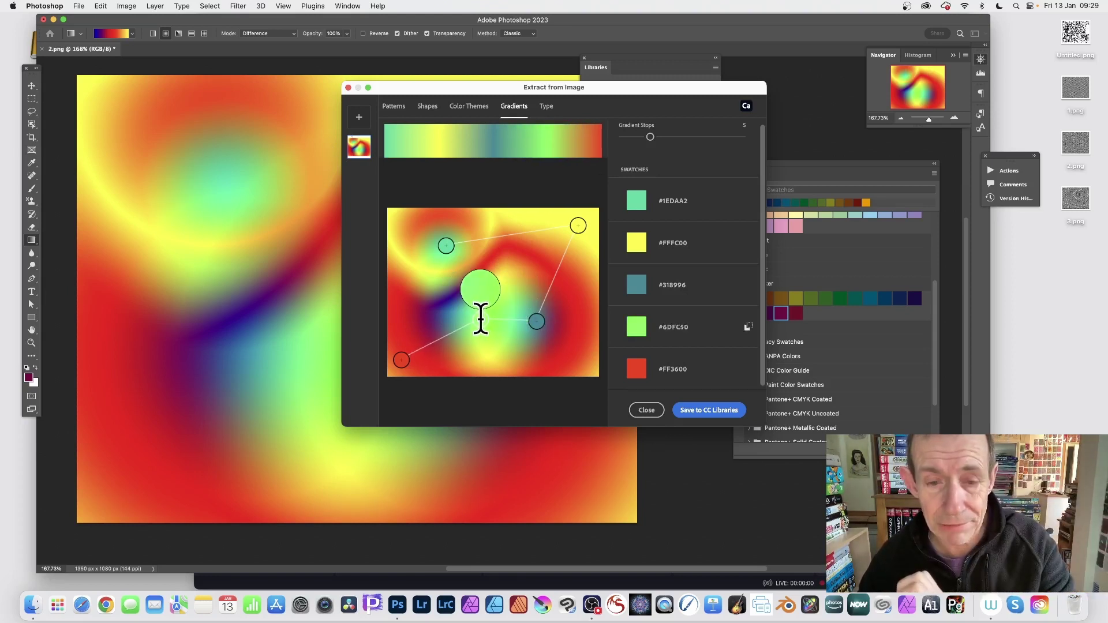
left_click_drag(482, 318, 485, 311)
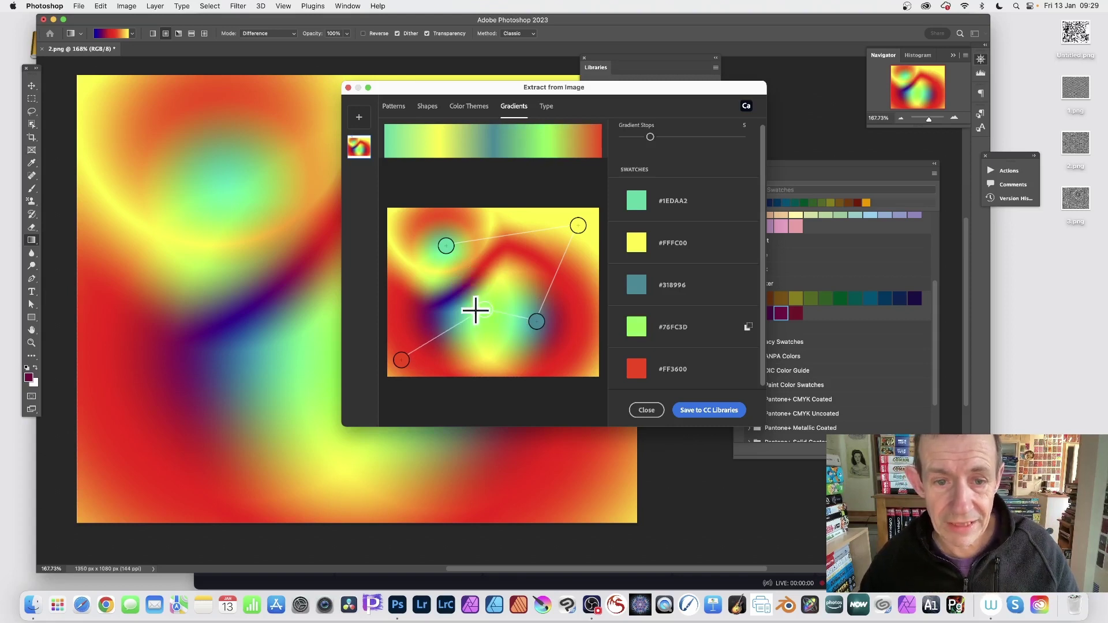
left_click_drag(401, 360, 432, 316)
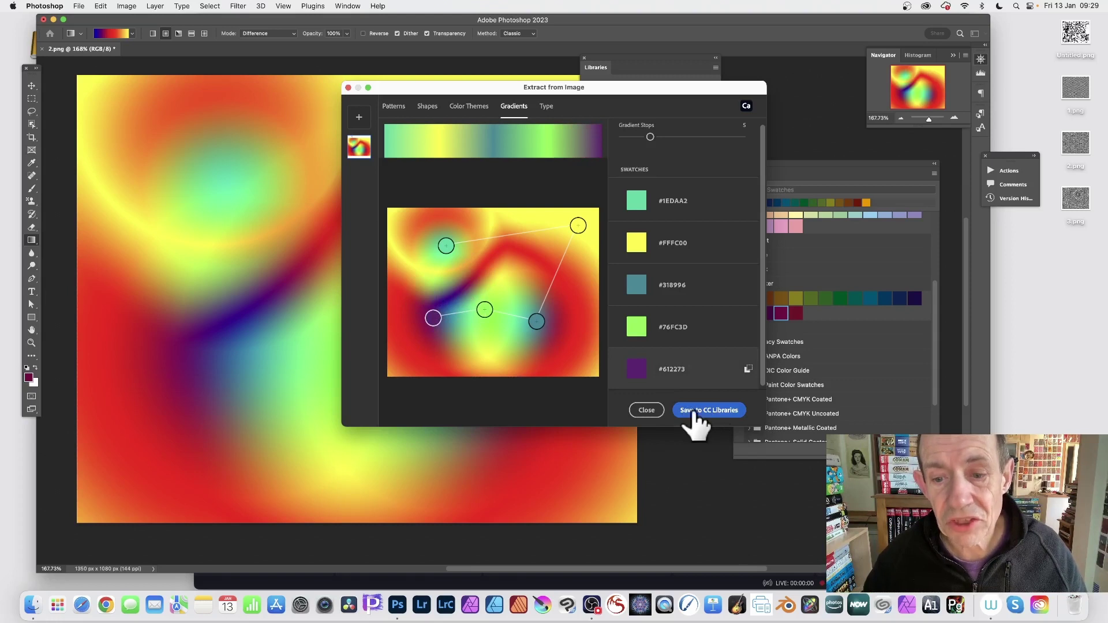
left_click_drag(634, 85, 511, 66)
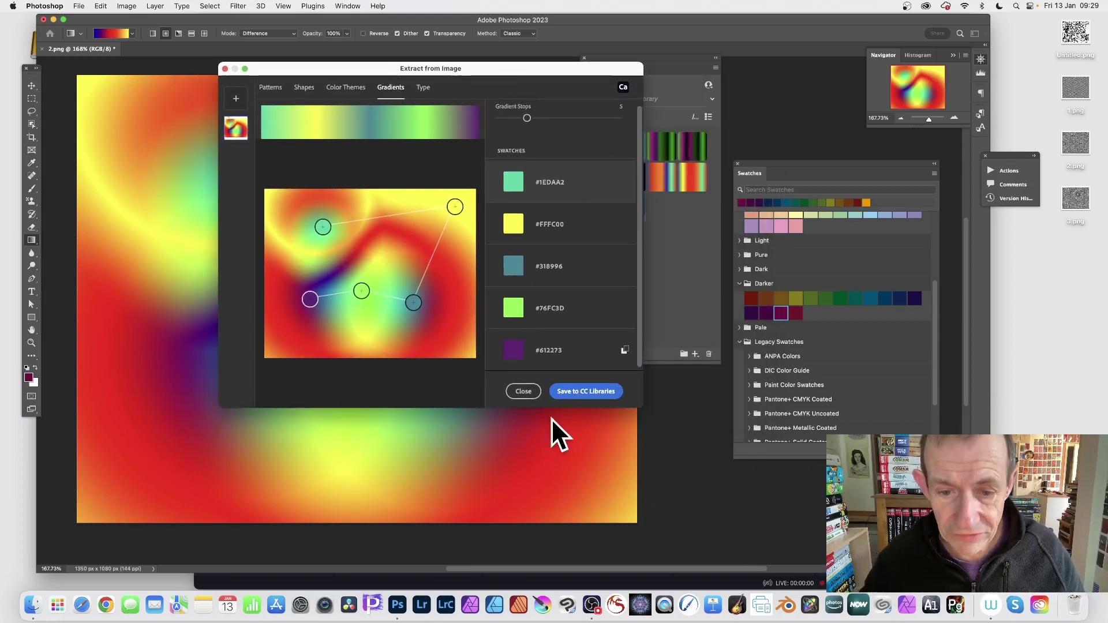
- Save the gradient to Libraries, shift stops to orange and red, save again, and close
left_click(583, 392)
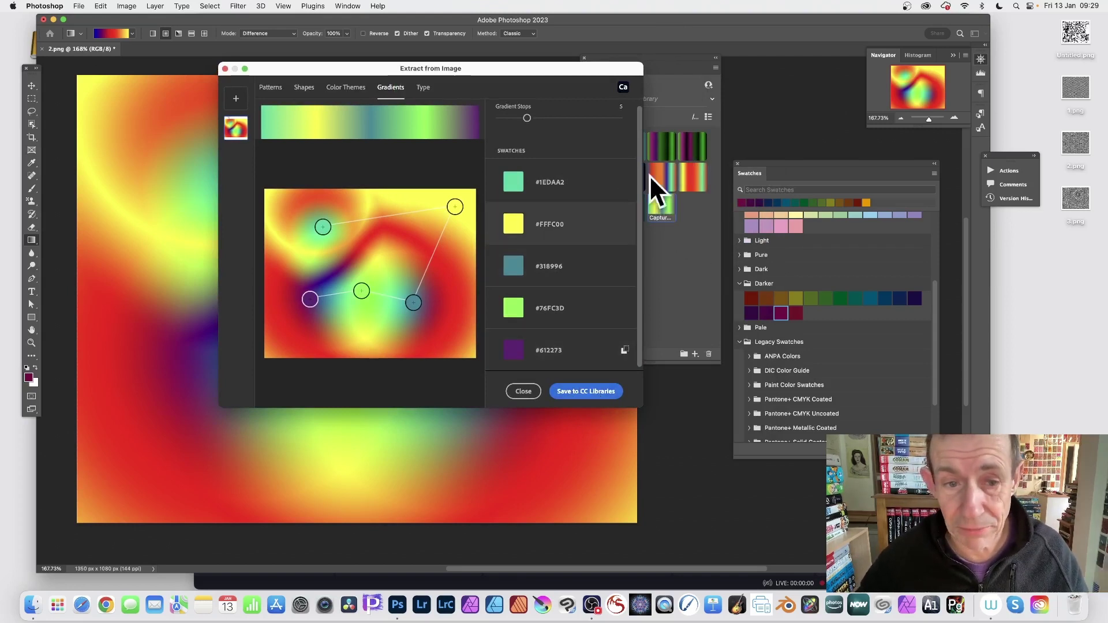
left_click_drag(455, 206, 299, 204)
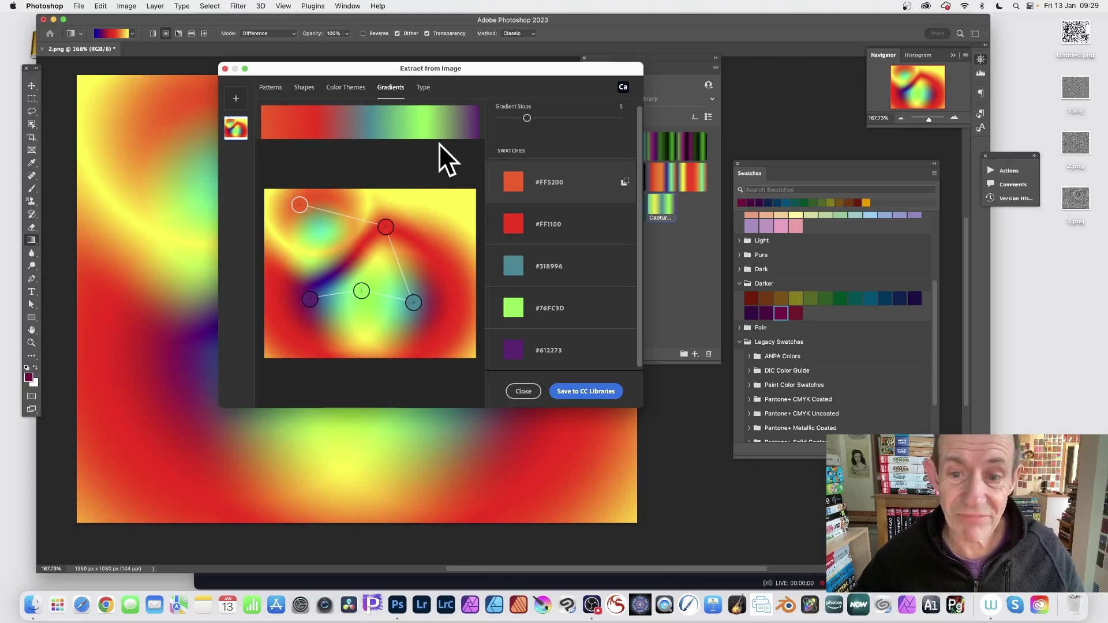
left_click(583, 392)
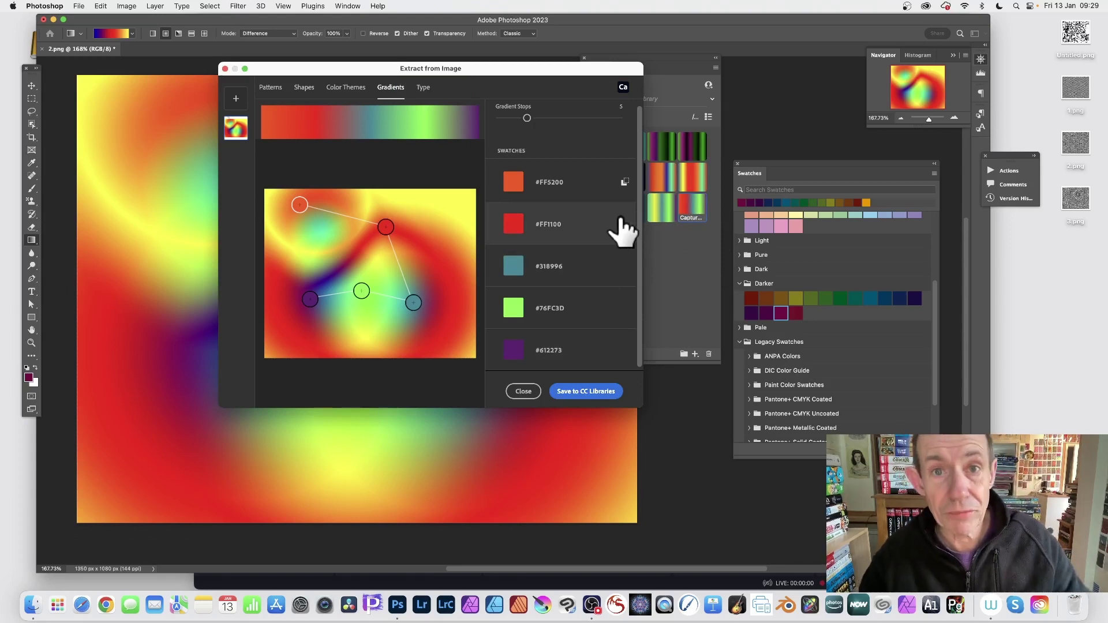
left_click(522, 391)
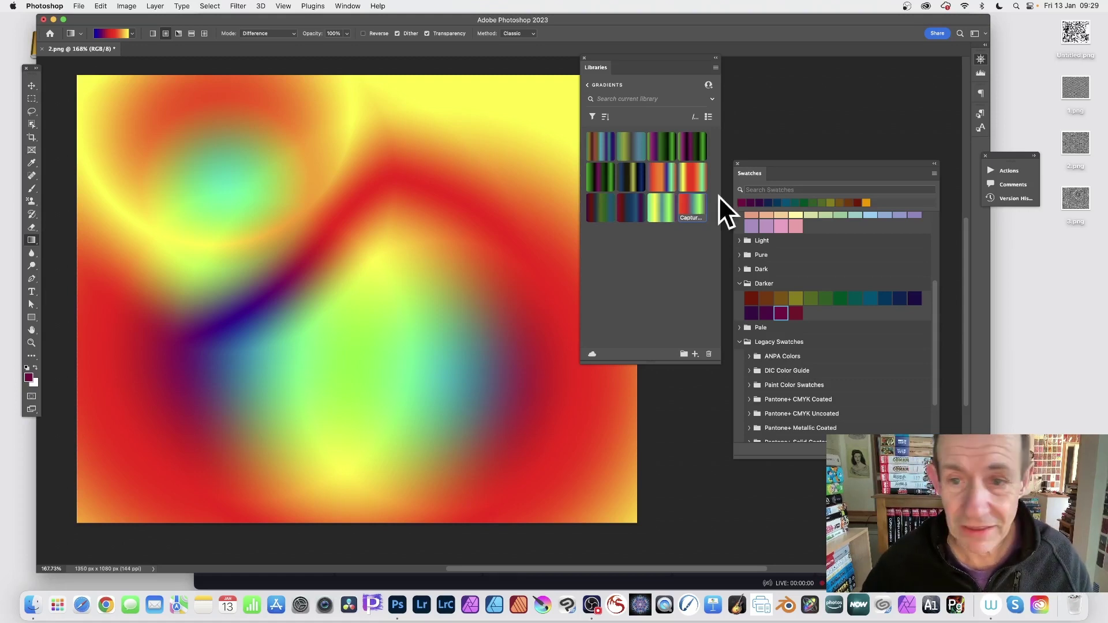
- Create gradient presets from both captured library gradients, keeping default names like Capture Gradient 11
right_click(658, 215)
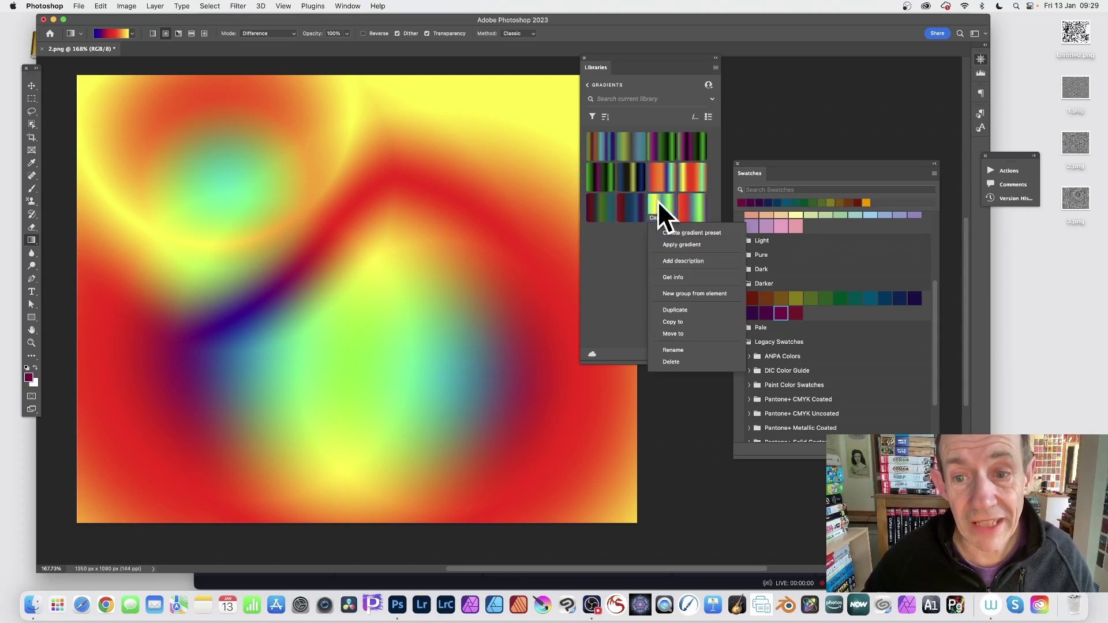
left_click(693, 233)
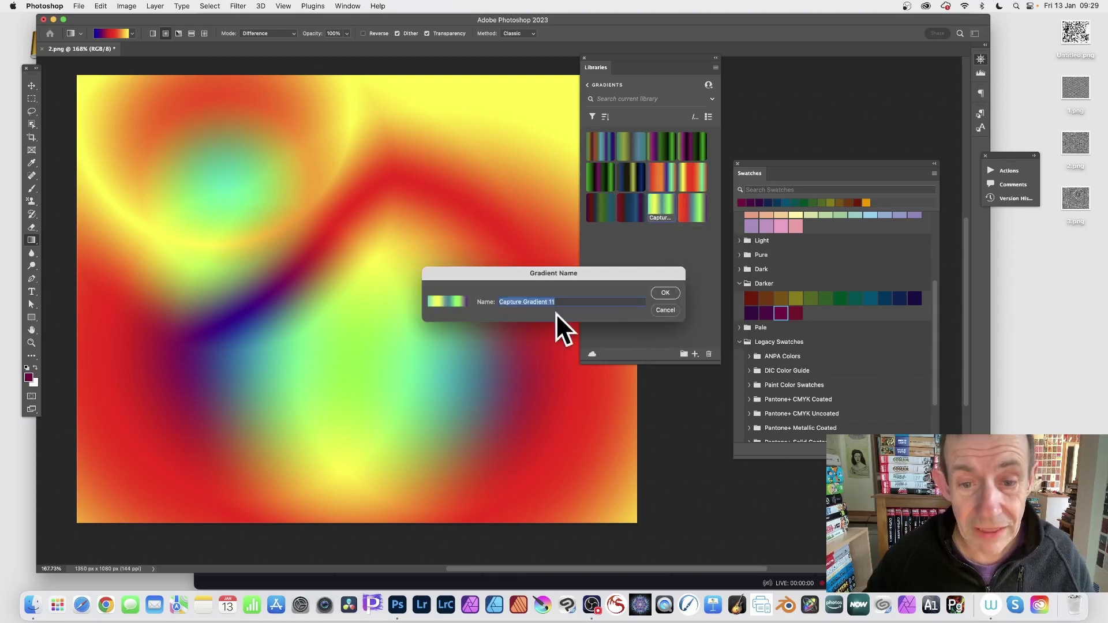
left_click(664, 292)
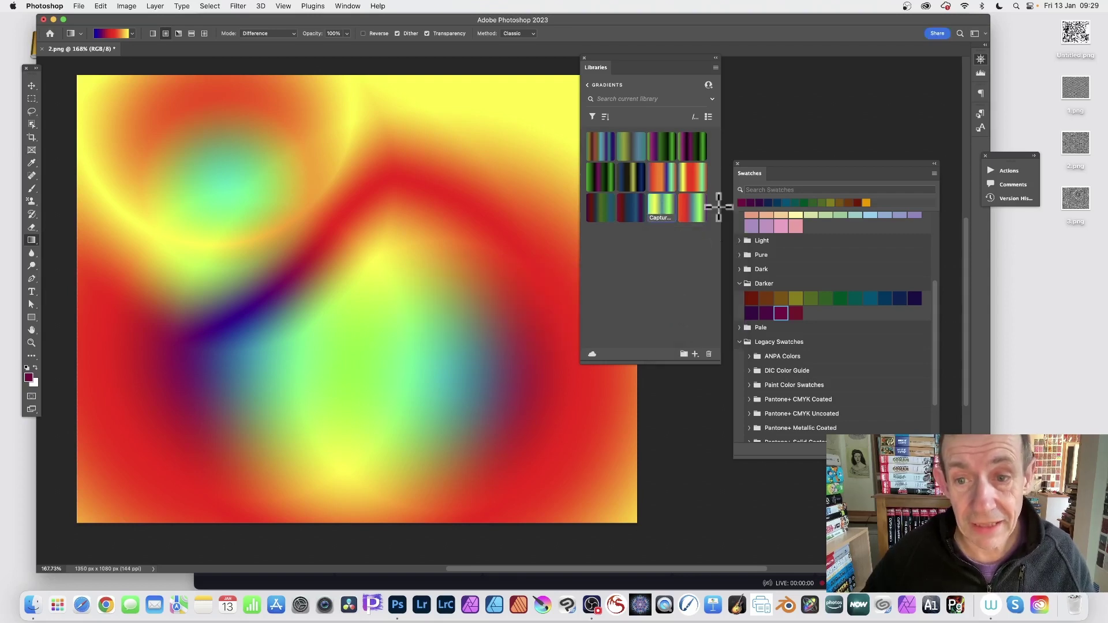
right_click(687, 208)
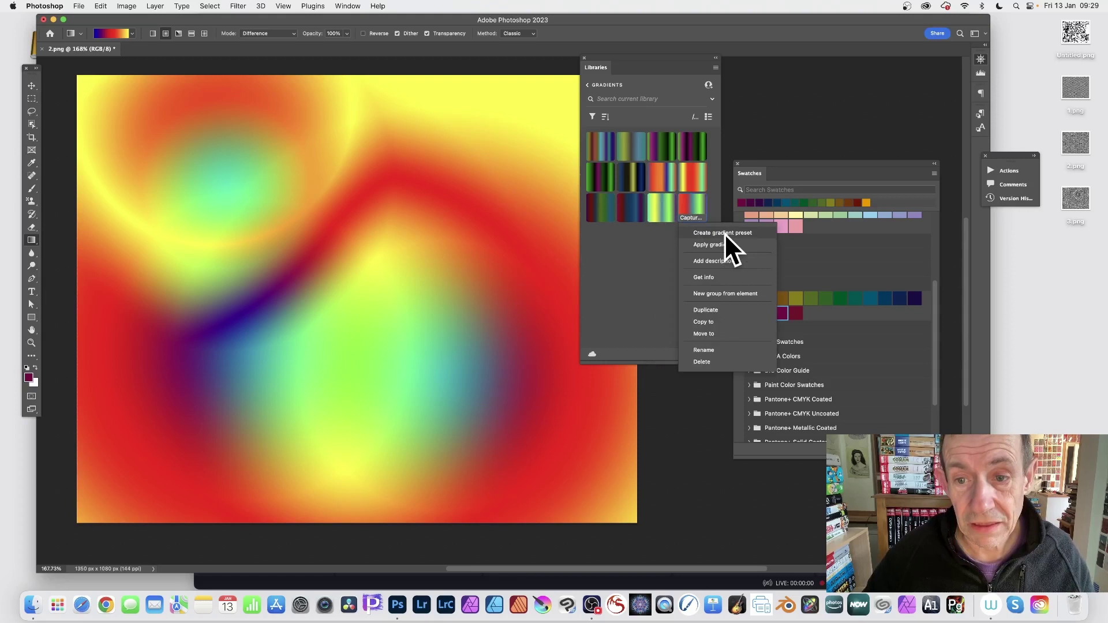
left_click(724, 233)
left_click(665, 293)
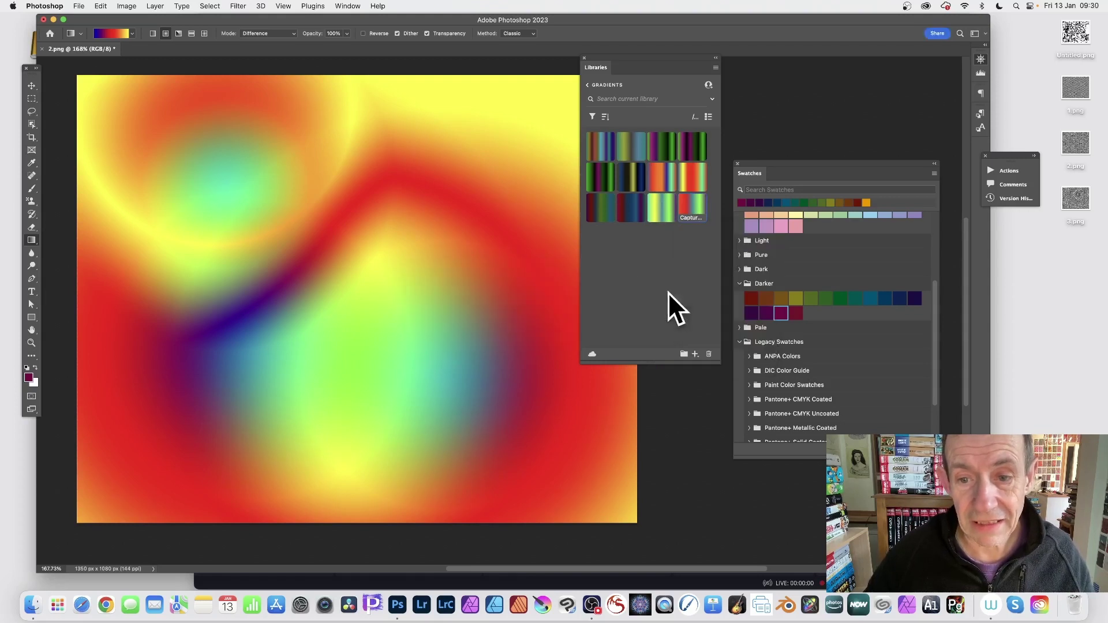
- Pick the new red-green gradient preset and drag it across the canvas
left_click(132, 33)
left_click_drag(153, 48, 155, 104)
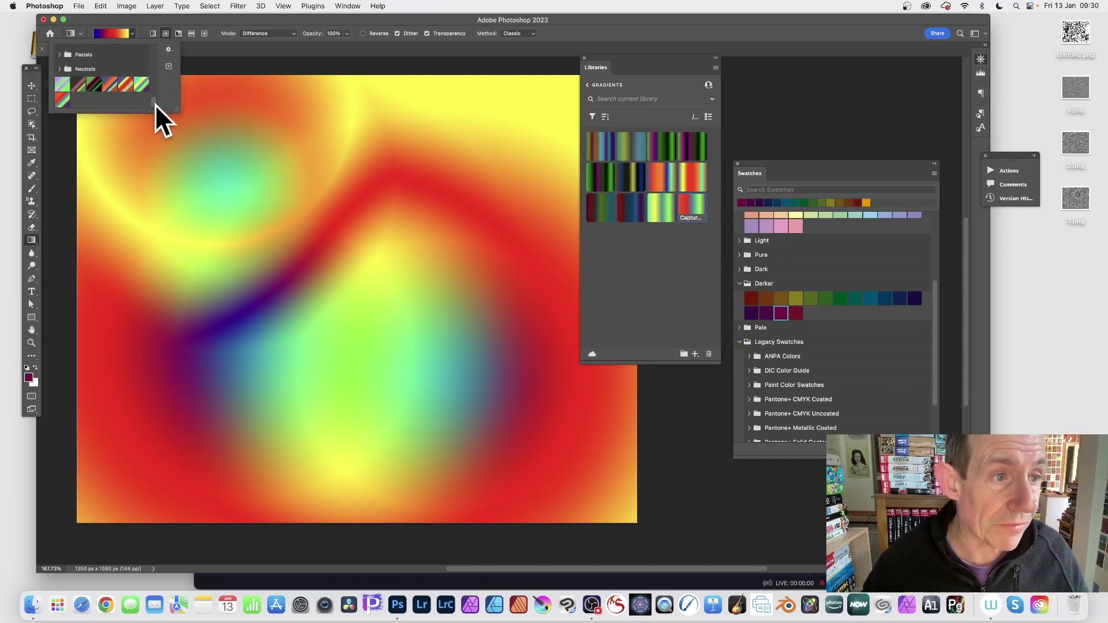
left_click(62, 101)
left_click_drag(269, 154, 507, 301)
- Switch to Normal mode and draw a radial gradient centred on the canvas
left_click(280, 34)
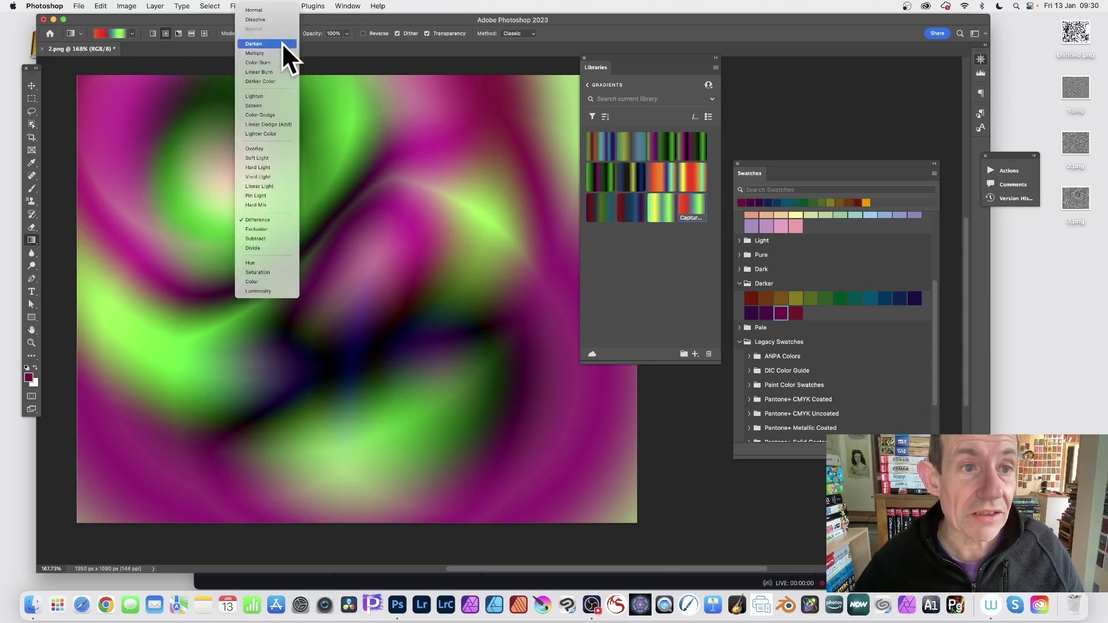
left_click(261, 9)
left_click_drag(209, 145, 439, 237)
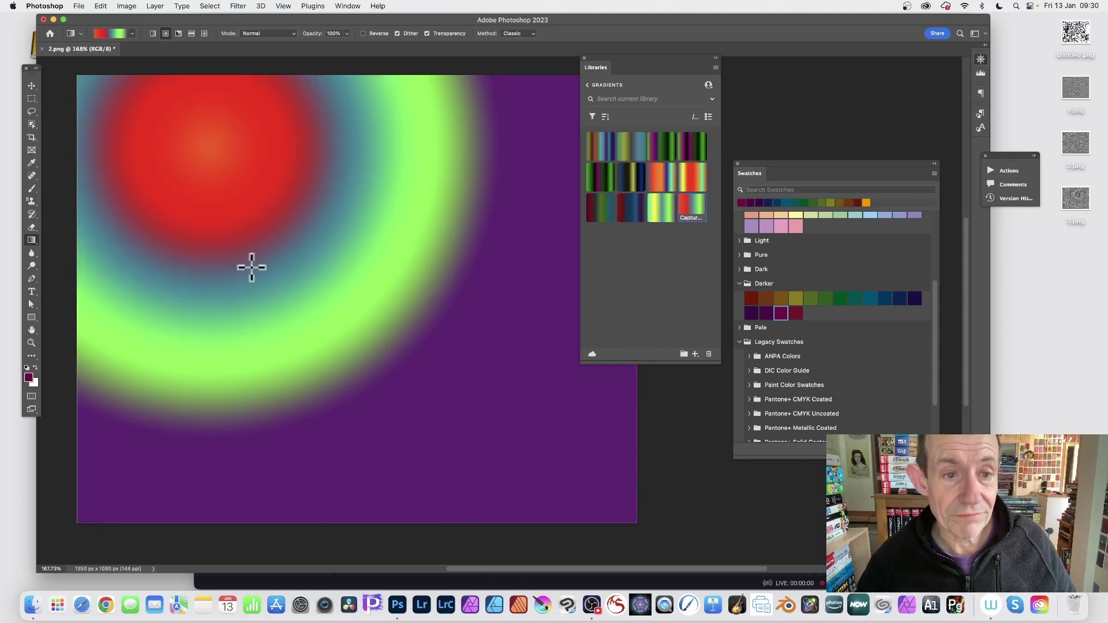
left_click_drag(271, 326, 402, 177)
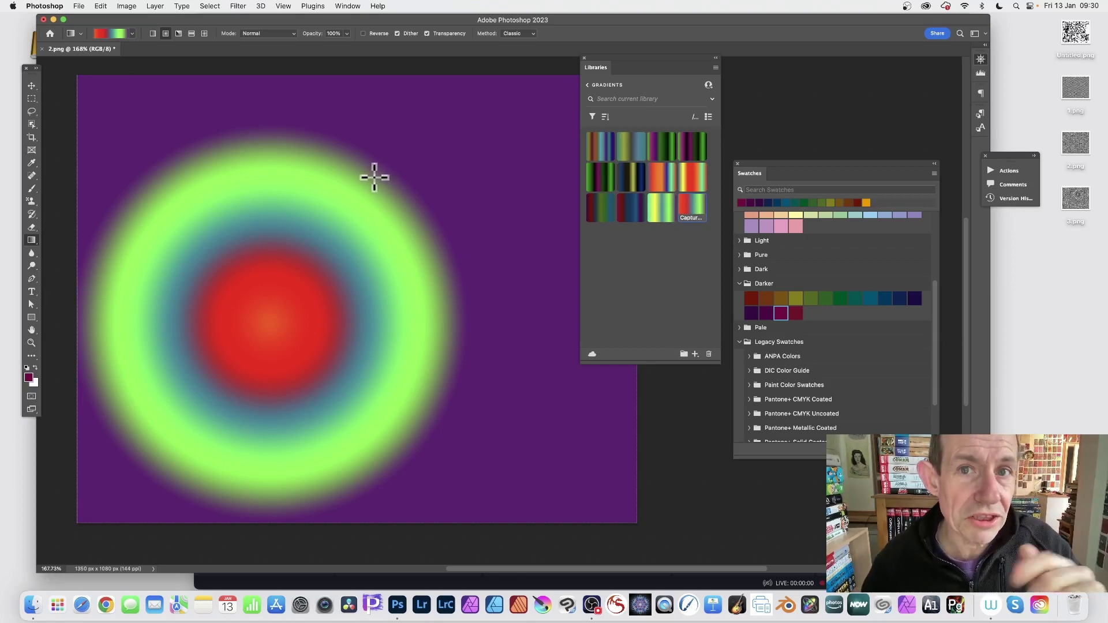
- Fill the canvas with Black via Edit > Fill, then bring Swatches over and scroll to Pastel
left_click(100, 6)
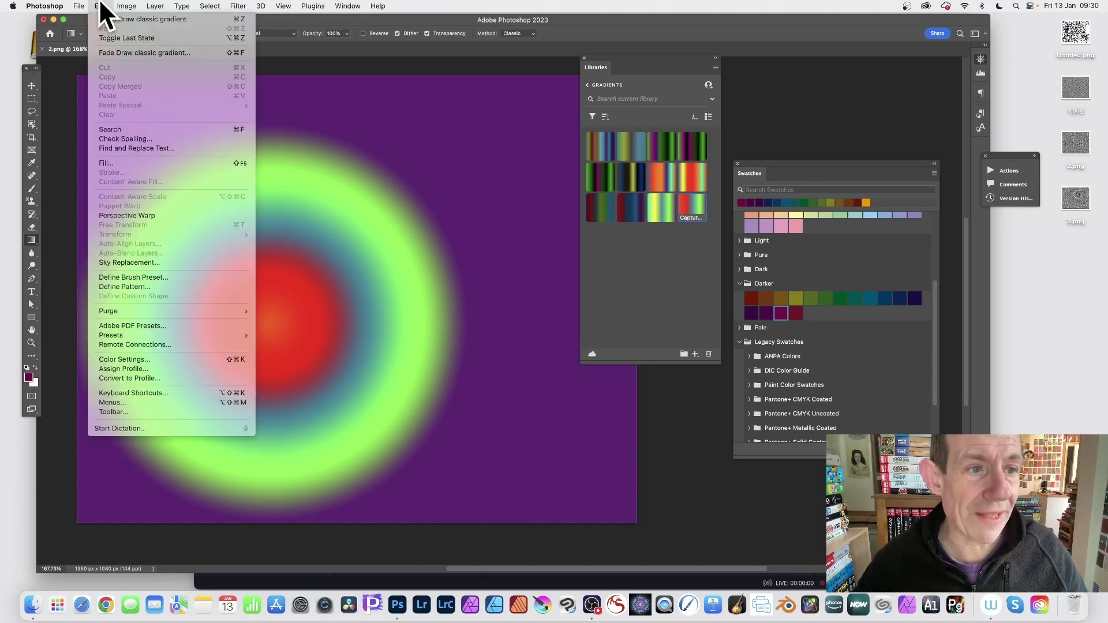
left_click(115, 161)
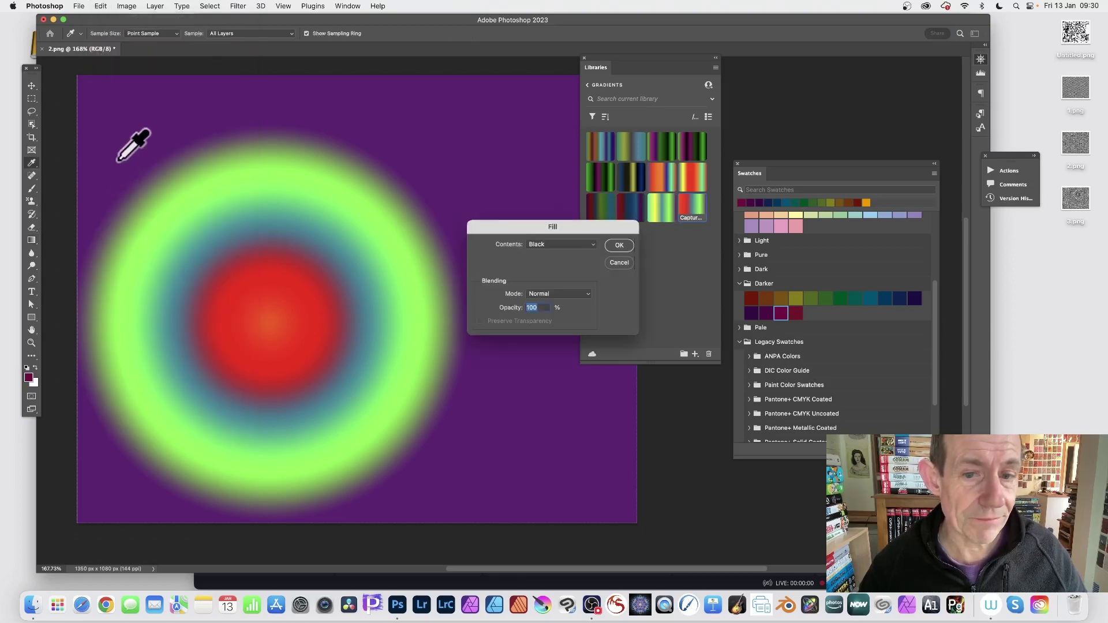
left_click(619, 245)
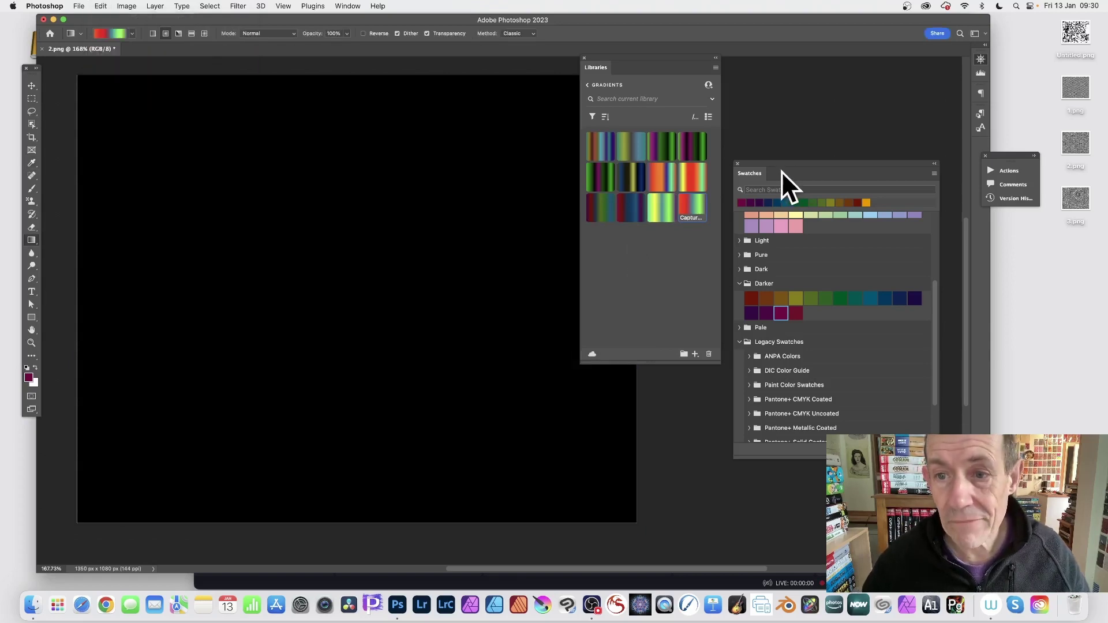
left_click_drag(782, 171, 493, 118)
scroll(494, 196, "up", 2)
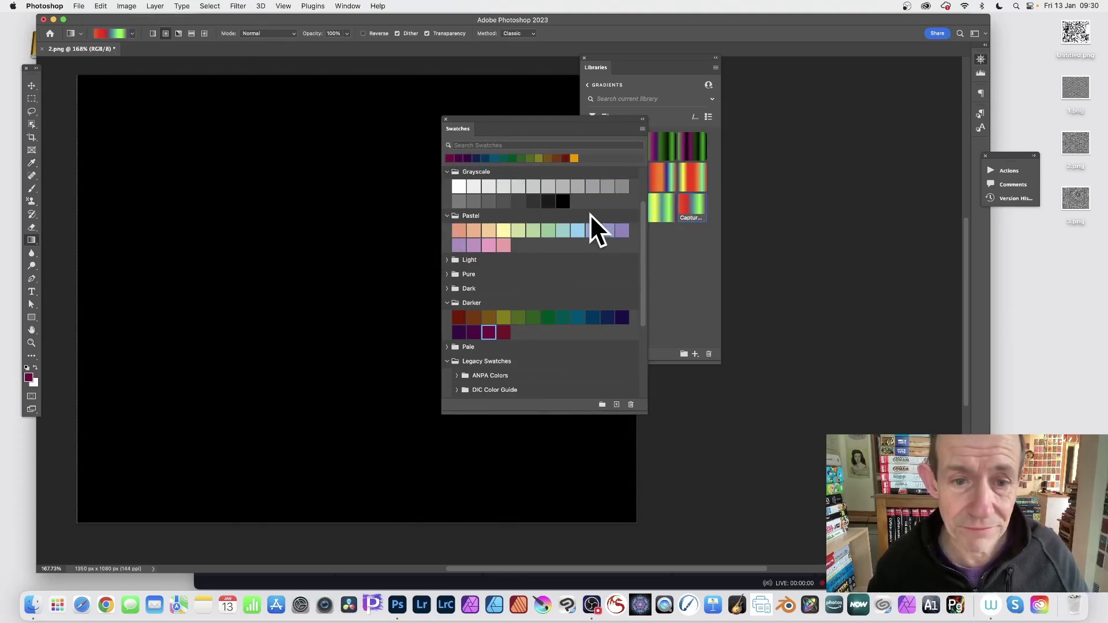
- Choose the Rectangle Tool from the shape tools flyout, drawing in Pixels mode
left_click(33, 315)
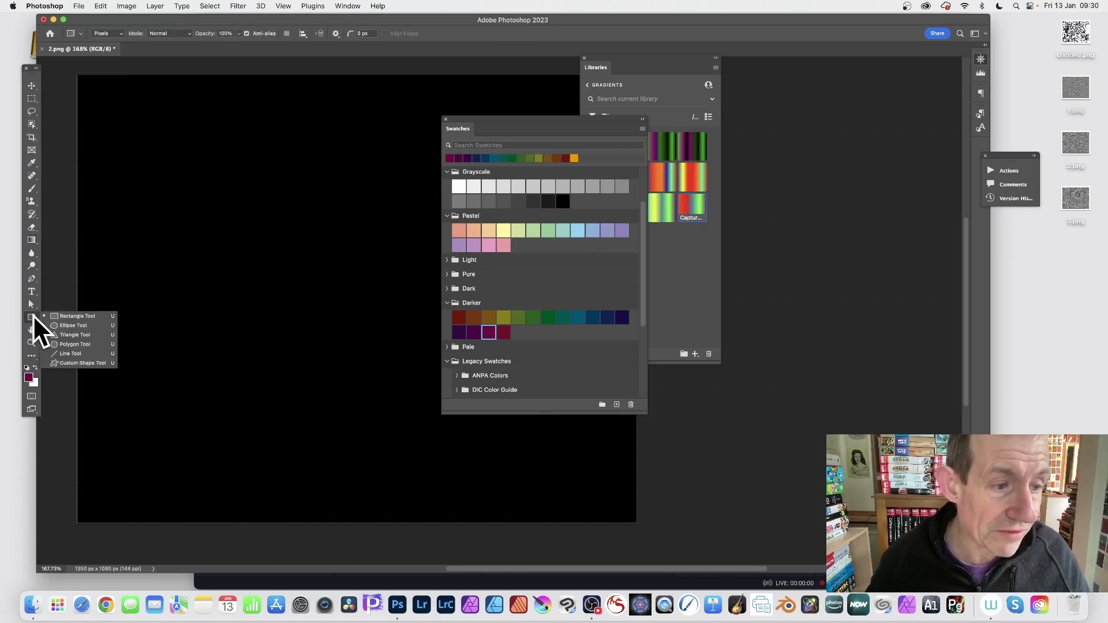
left_click(74, 316)
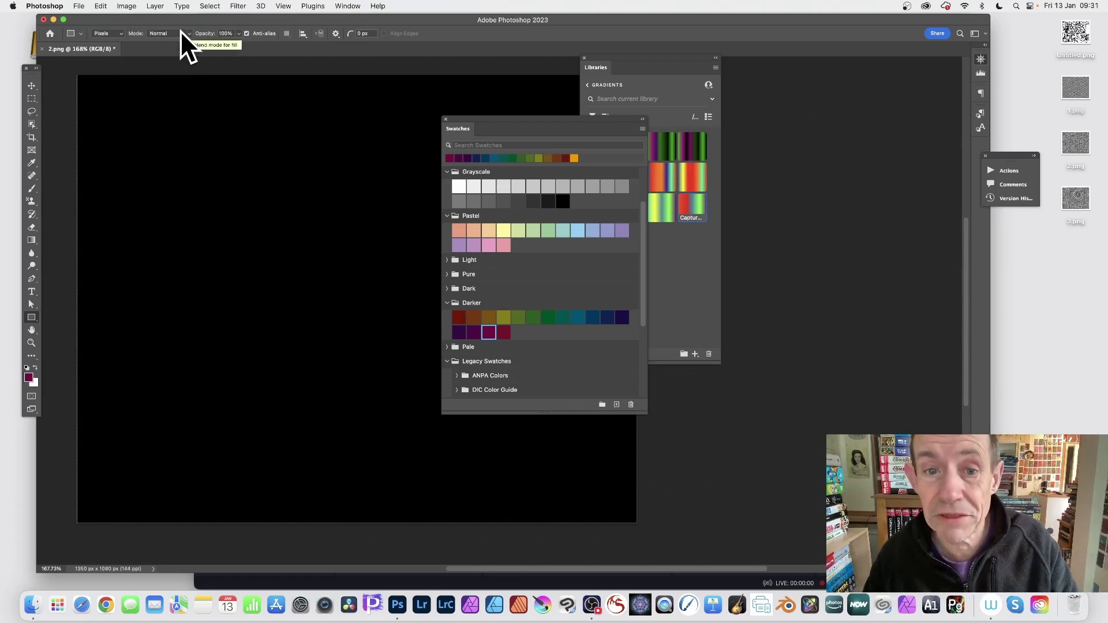
- Draw overlapping salmon, light orange, pale peach and yellow pastel rectangles on the left
left_click(459, 231)
left_click_drag(148, 117, 203, 320)
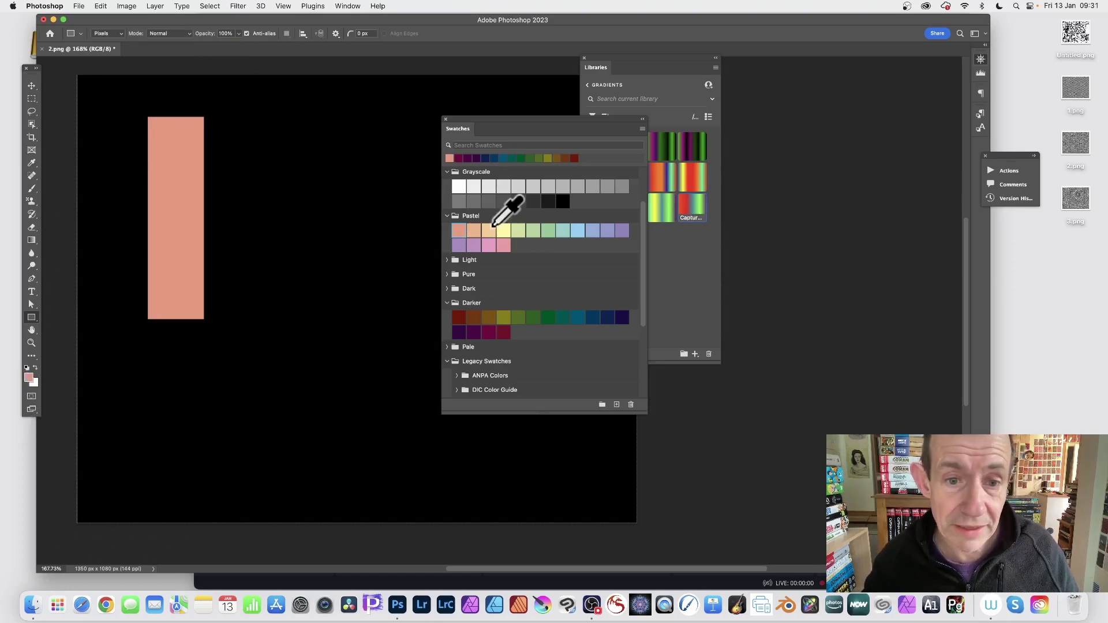
left_click(474, 231)
left_click_drag(195, 125, 238, 261)
left_click(488, 231)
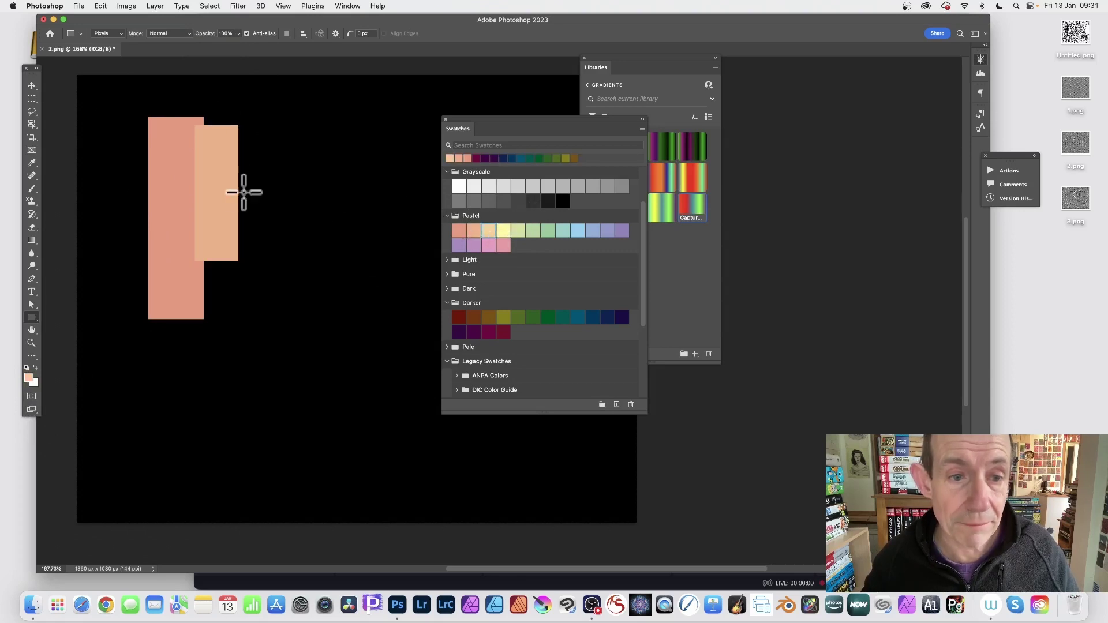
left_click_drag(216, 167, 257, 307)
left_click(503, 230)
mouse_move(237, 190)
left_mouse_down()
mouse_move(262, 202)
mouse_move(296, 262)
left_mouse_up()
- Add green, mint, light teal and light blue pastel rectangles, then move Swatches back right
left_click(519, 230)
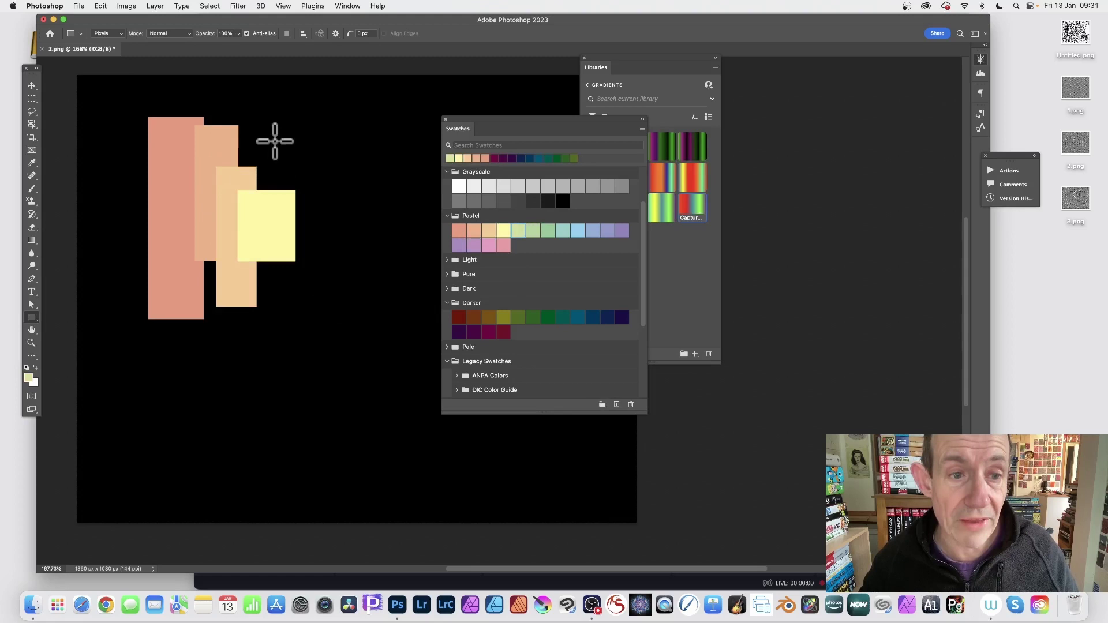
left_click(532, 229)
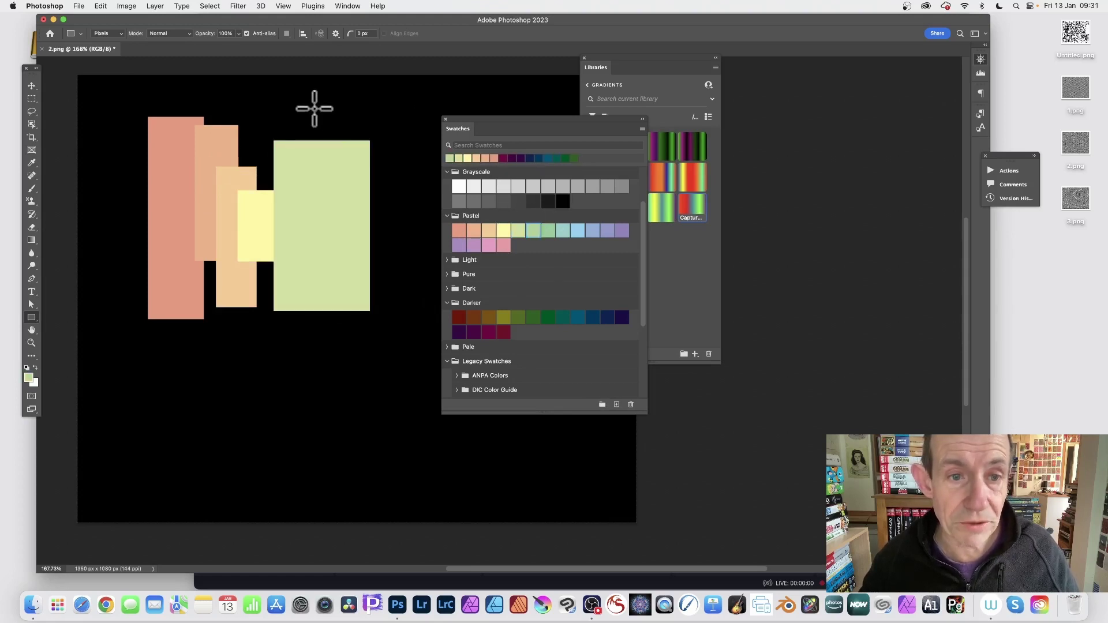
left_click_drag(316, 108, 413, 220)
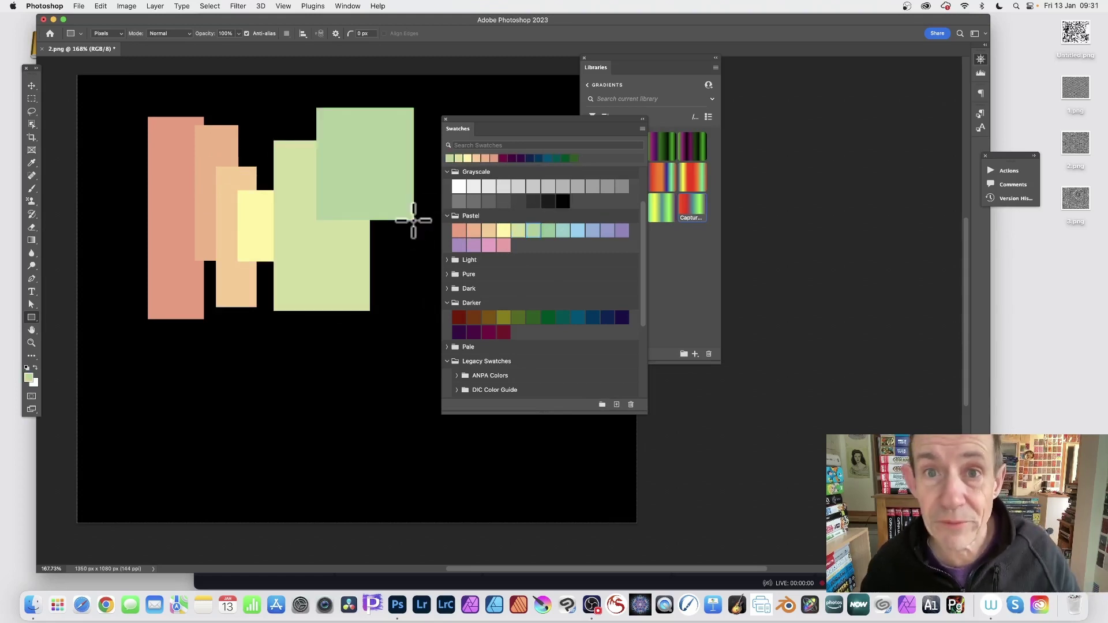
left_click(548, 230)
left_click_drag(350, 192, 412, 347)
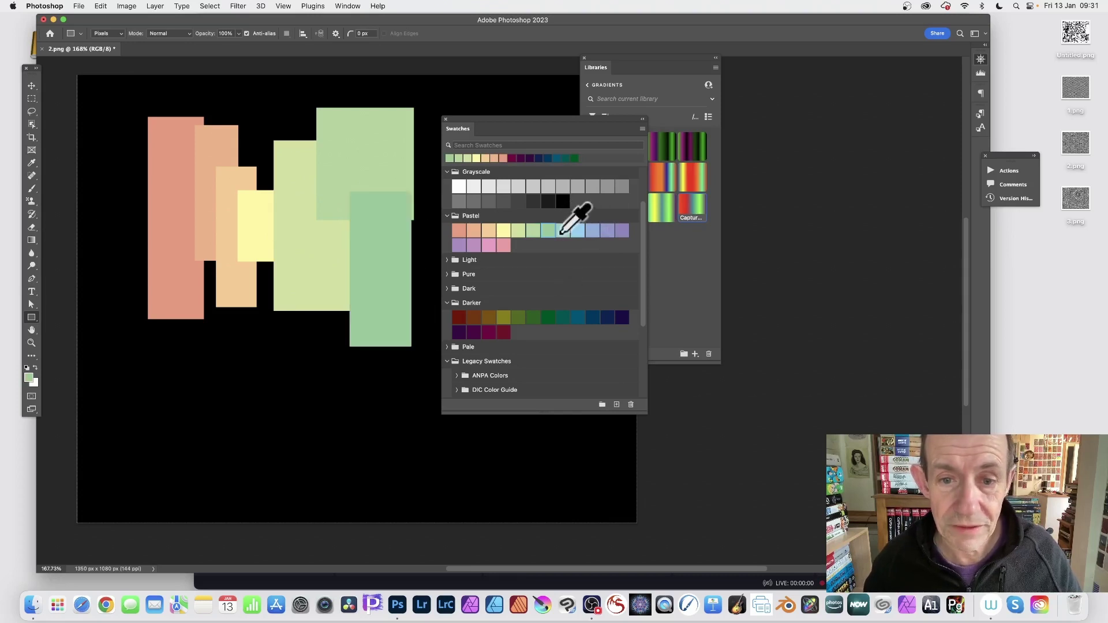
left_click_drag(300, 267, 333, 360)
left_click(578, 230)
left_click_drag(330, 317, 387, 385)
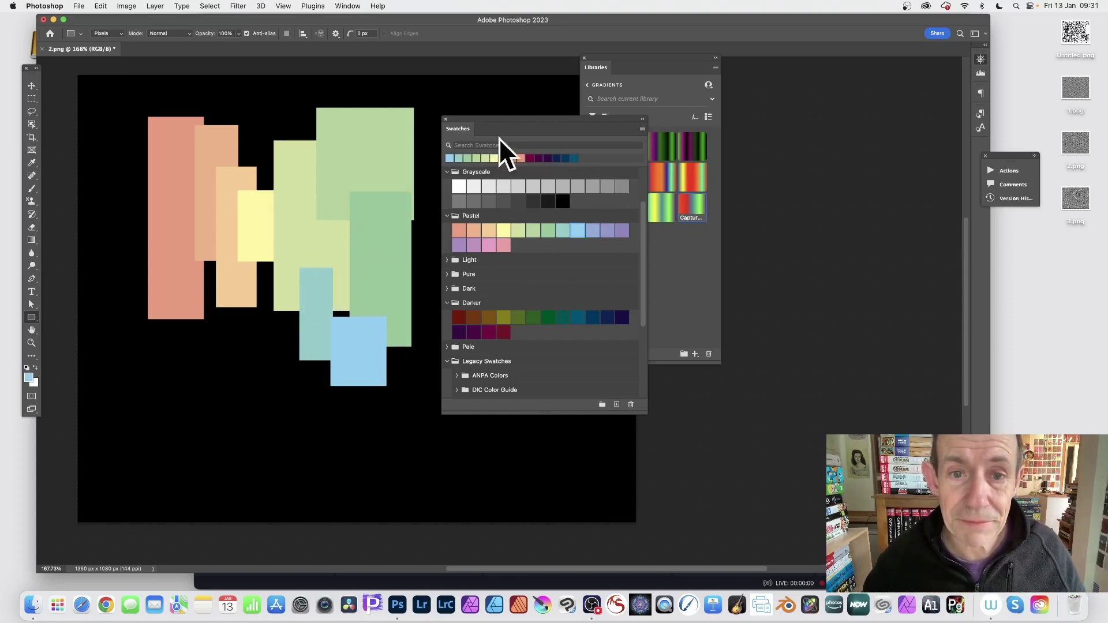
left_click_drag(491, 118, 774, 165)
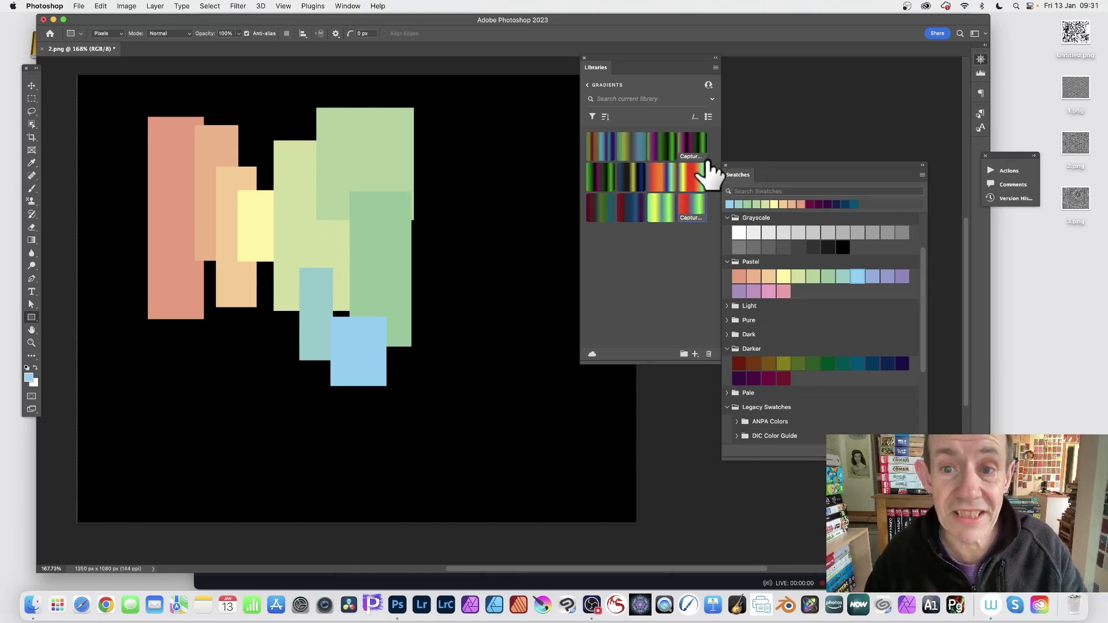
- Use the Libraries panel's + menu to extract from the pastel rectangles image
left_click(695, 354)
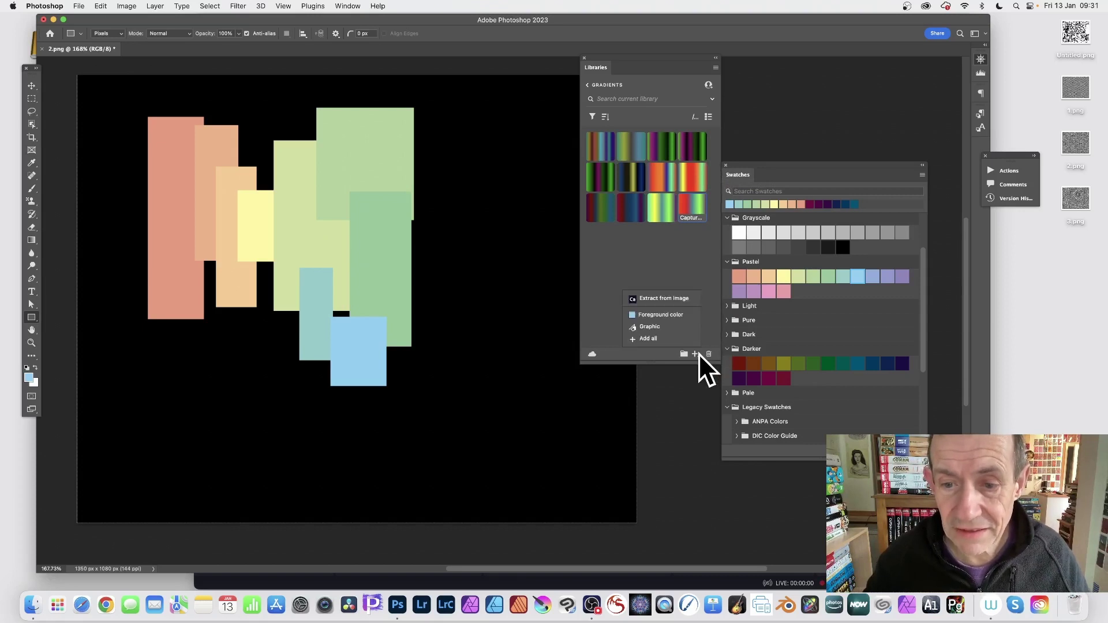
left_click(661, 299)
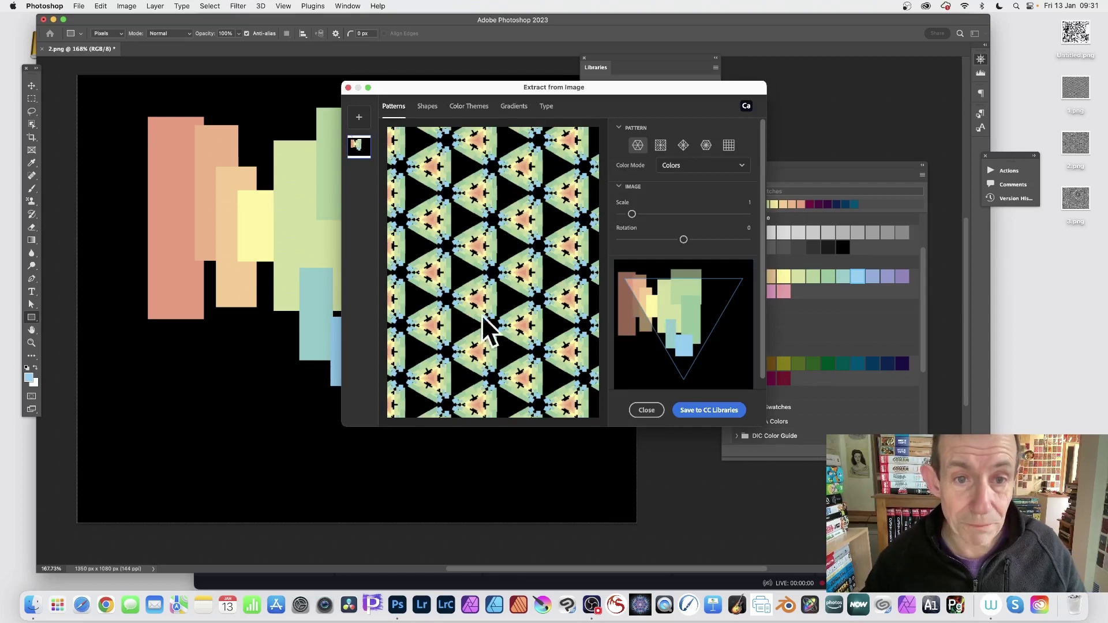
- Build a 7-stop gradient on the green, yellow and salmon rectangles and save it to CC Libraries
left_click(513, 107)
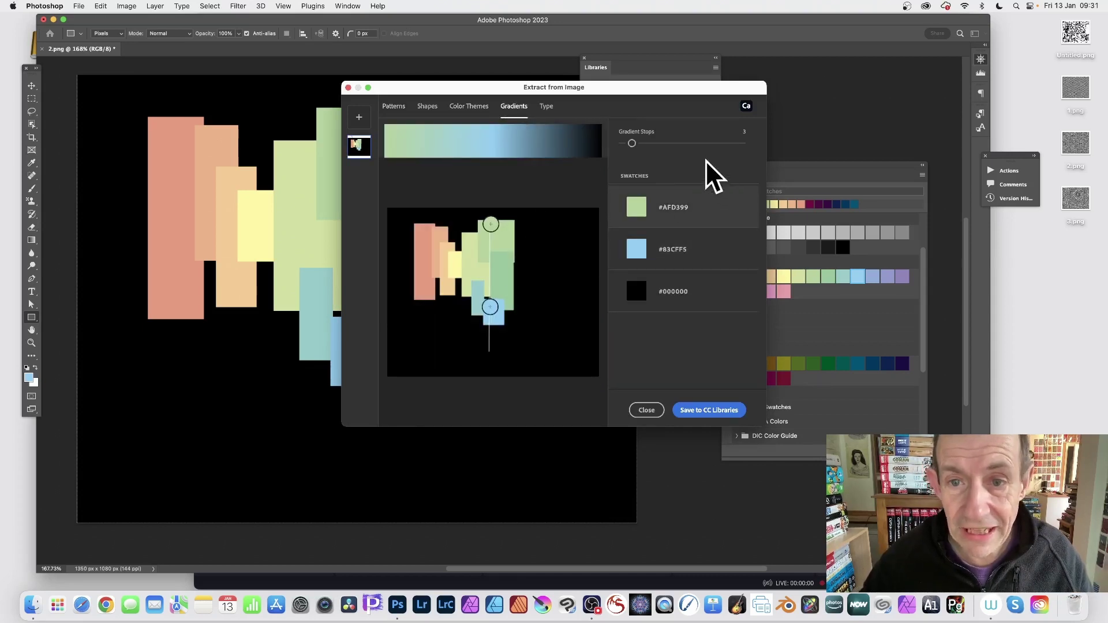
left_click_drag(635, 141, 663, 142)
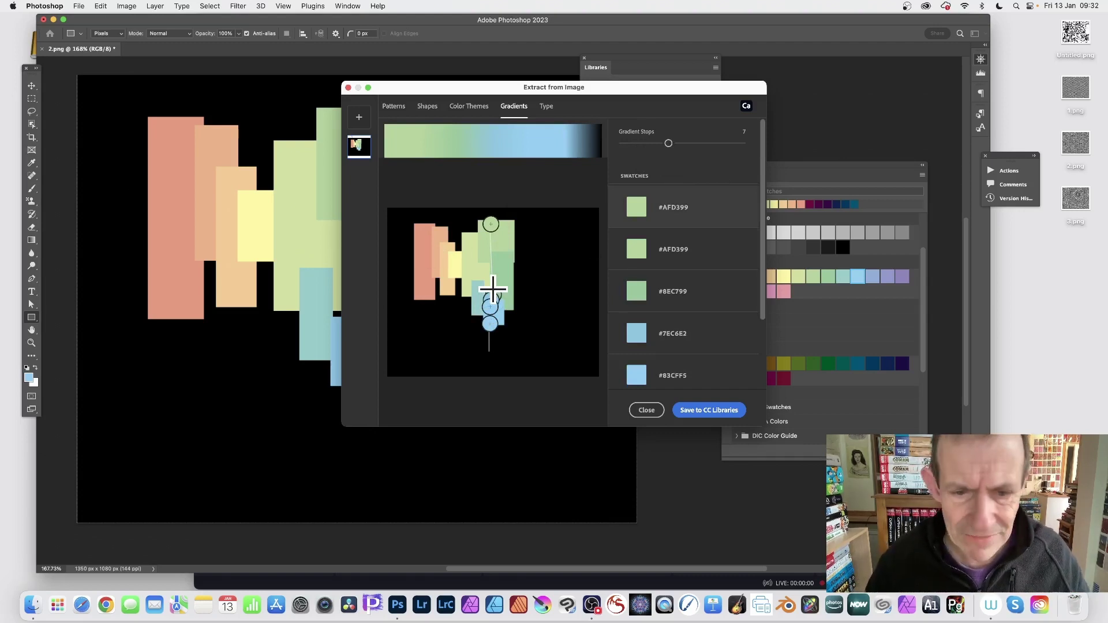
left_click_drag(497, 291, 491, 228)
left_click_drag(492, 297, 472, 262)
left_click_drag(488, 307, 456, 266)
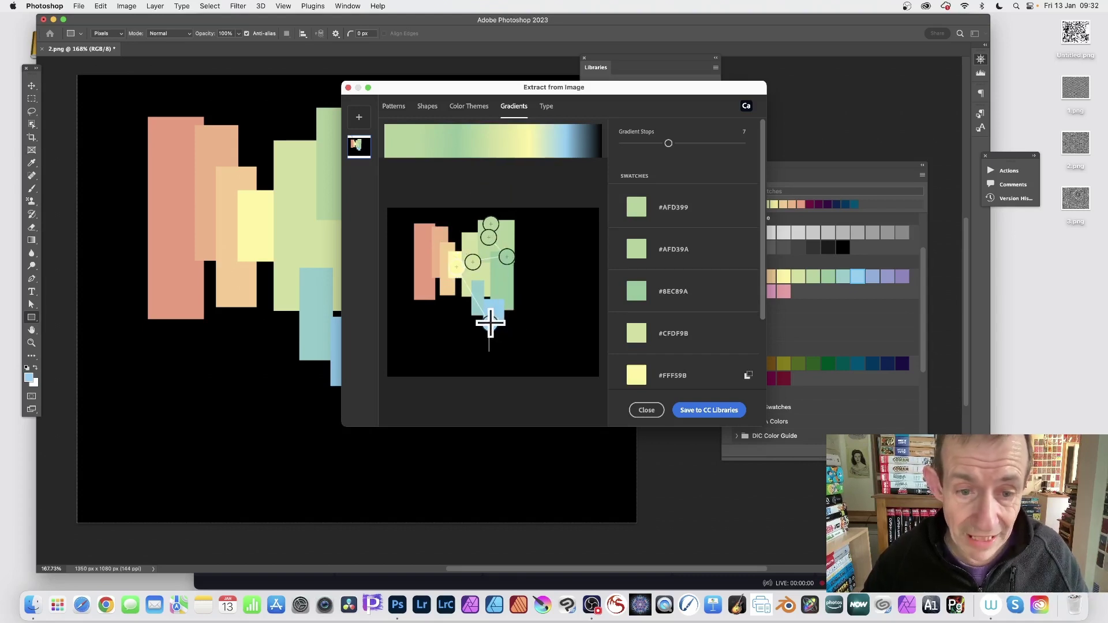
left_click_drag(490, 318, 435, 260)
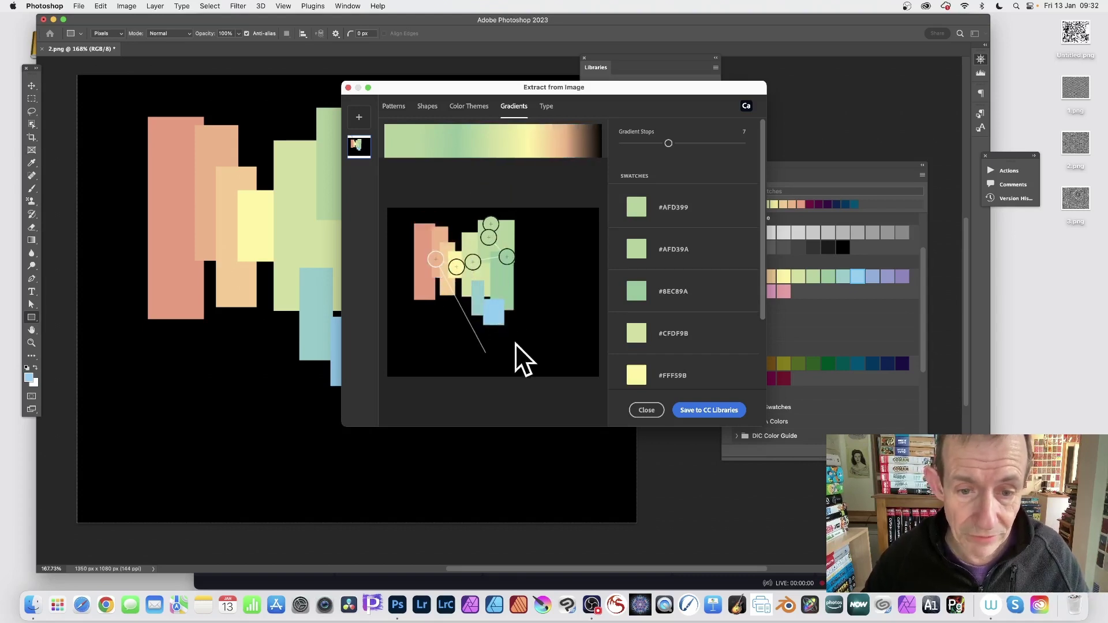
left_click_drag(488, 361, 424, 277)
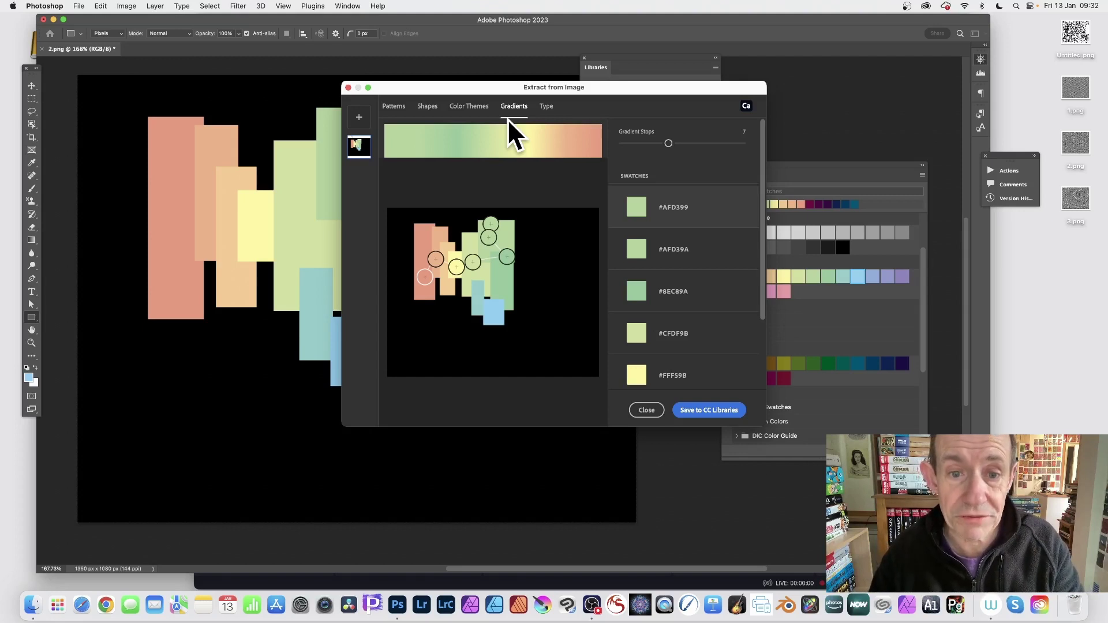
left_click(711, 411)
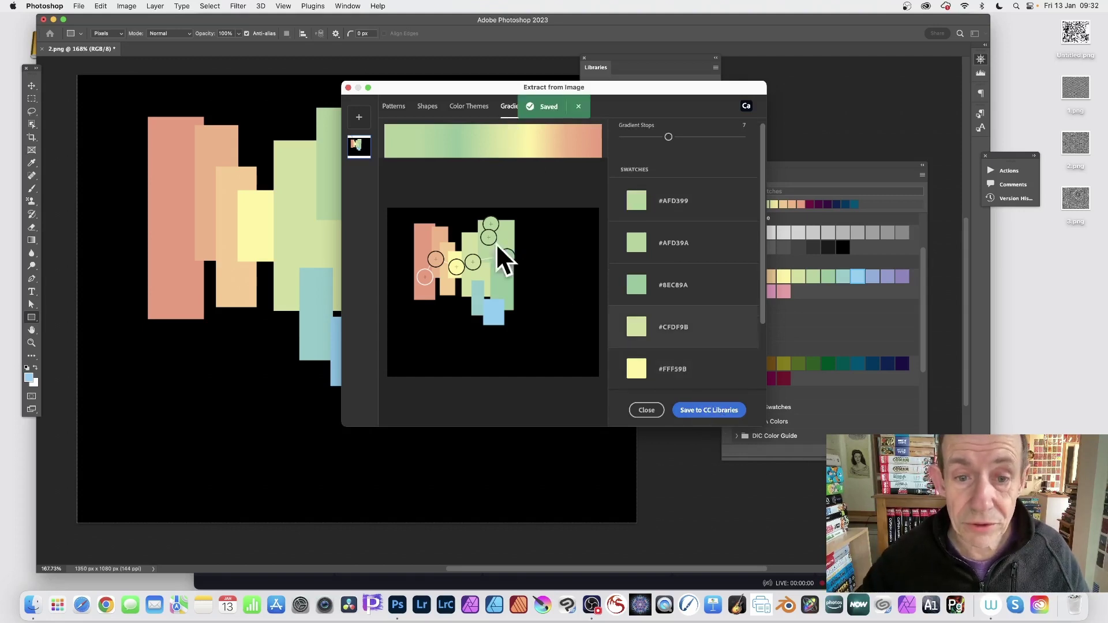
- Resample stops onto the yellow, green and blue (#B3D0F5) blocks, save the second gradient, then close
left_click_drag(488, 237, 456, 266)
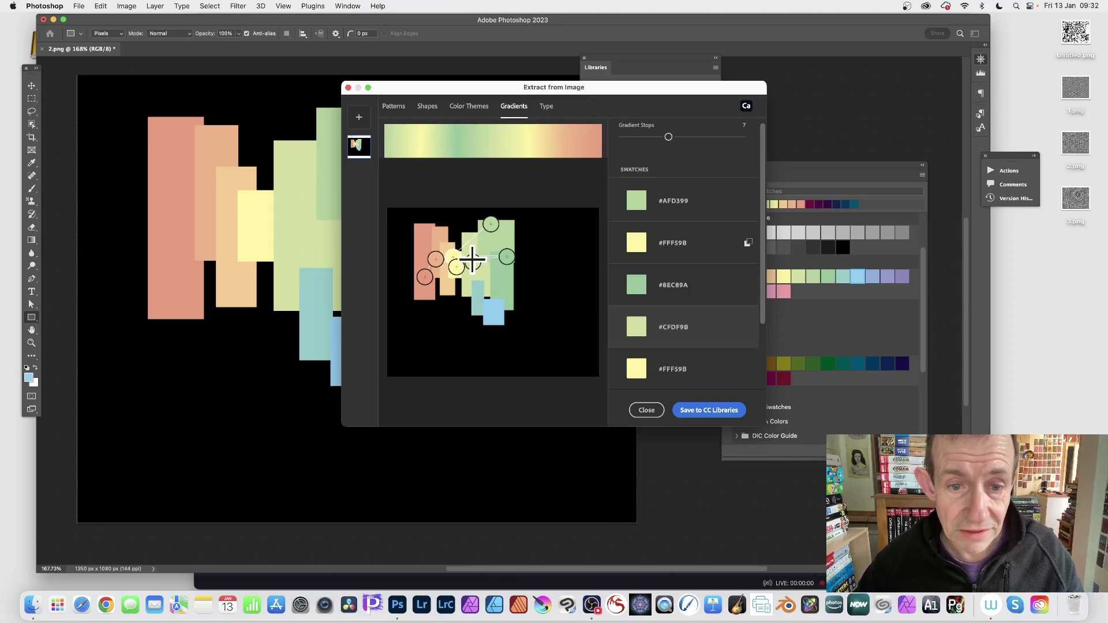
left_click_drag(472, 261, 495, 314)
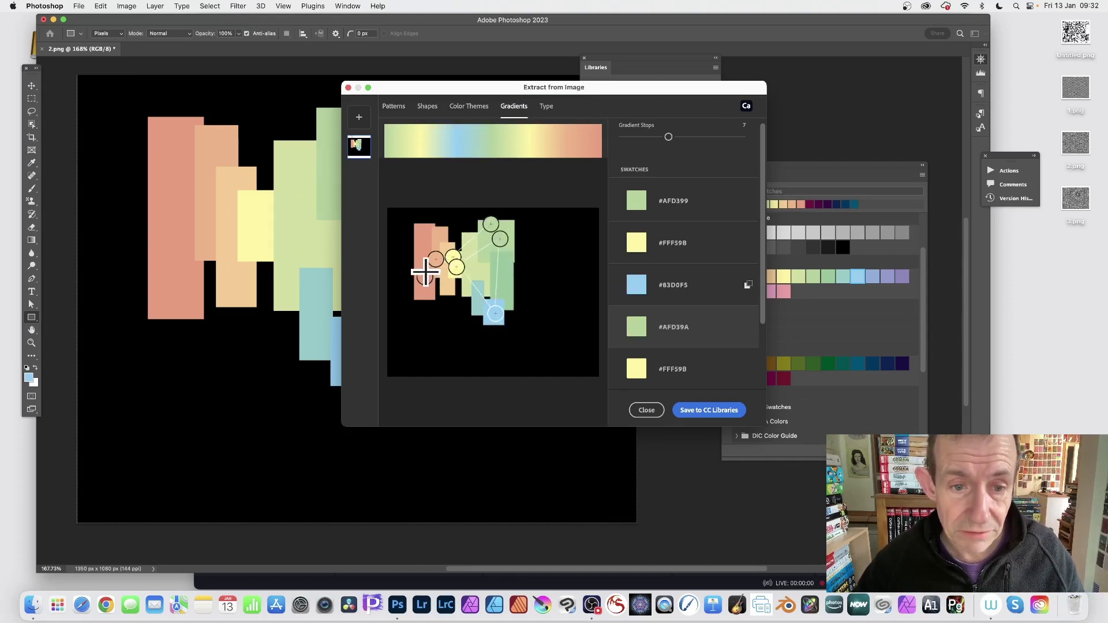
left_click_drag(424, 276, 488, 304)
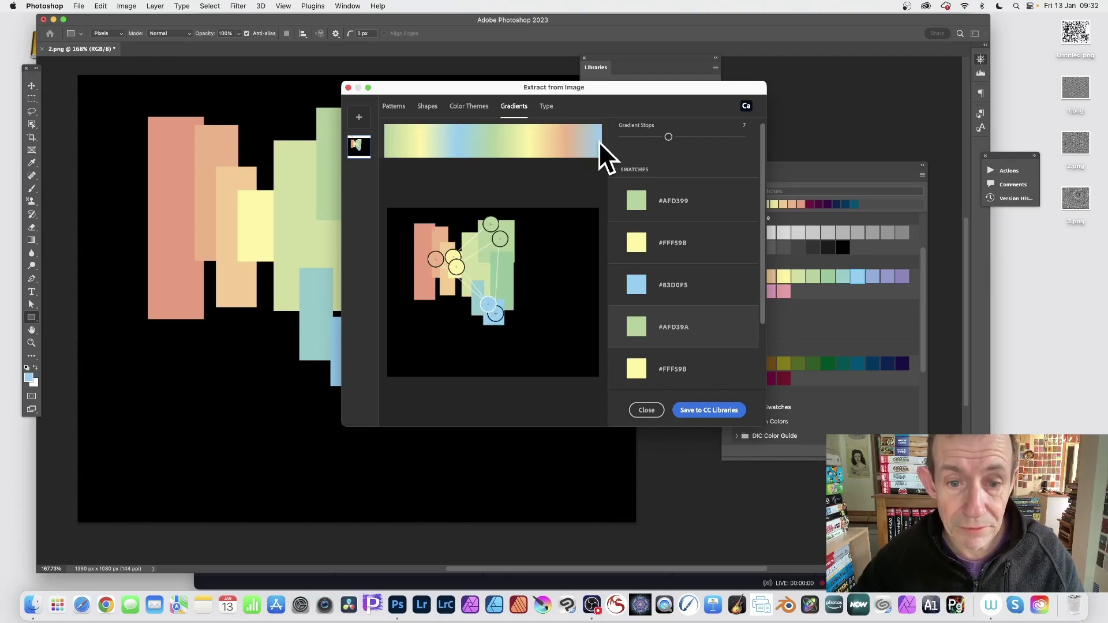
left_click(713, 410)
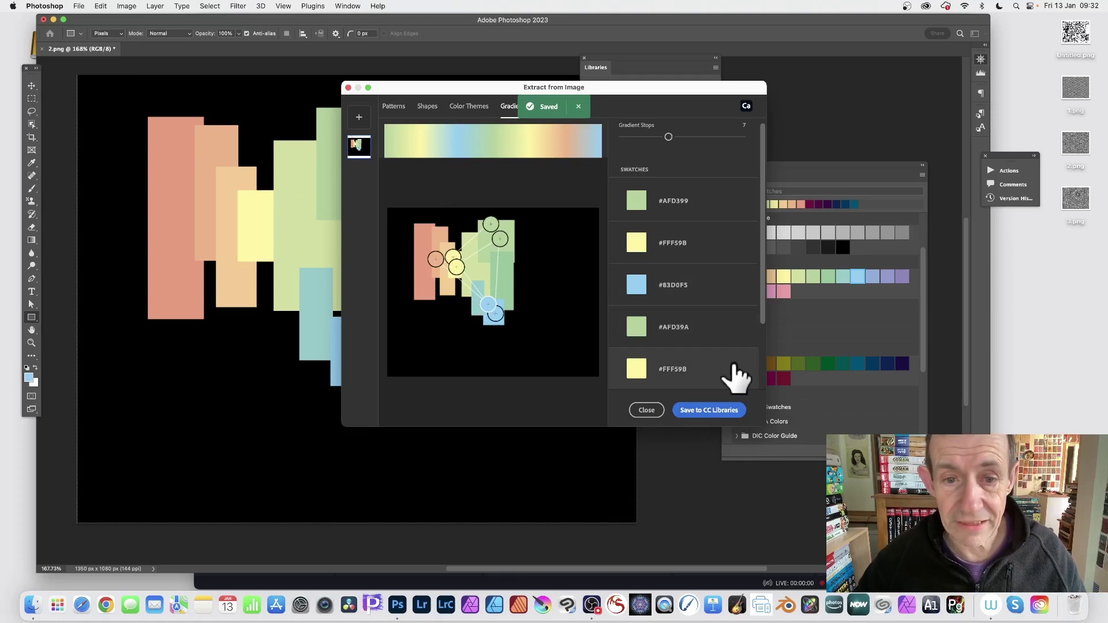
left_click(348, 87)
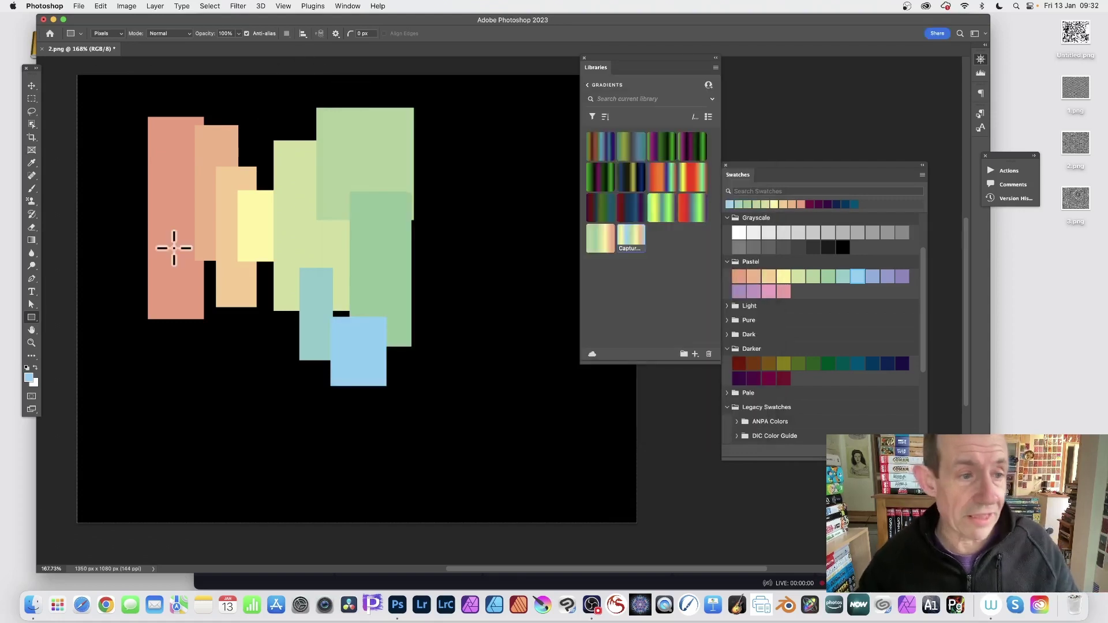
- With the Gradient tool active, make the preset 'Capture Gradient 14' from the newest captured gradient
left_click(31, 240)
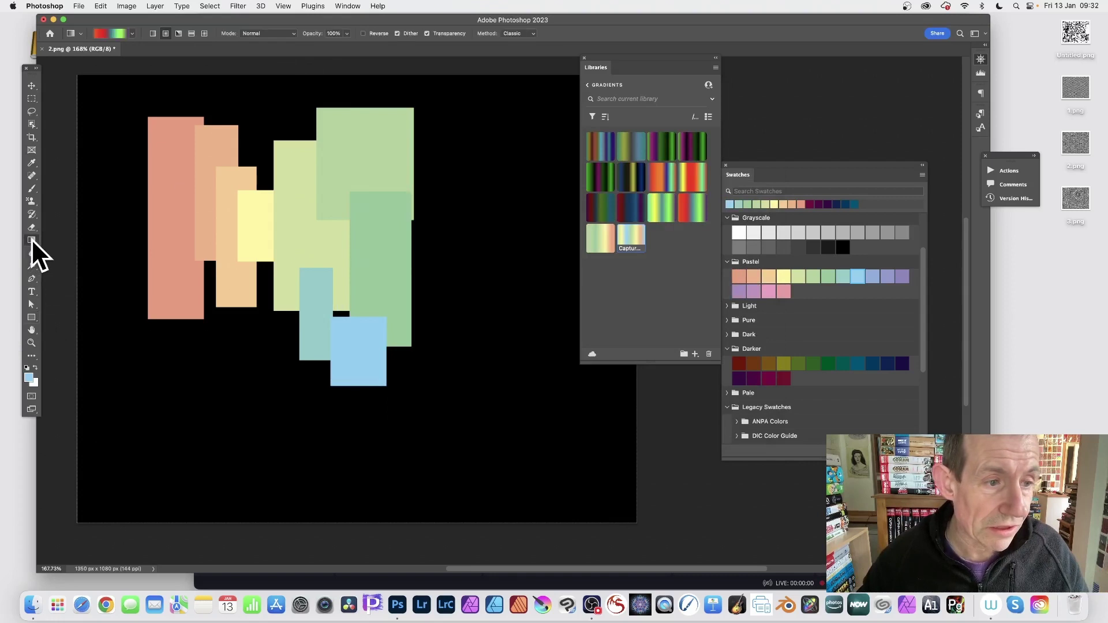
right_click(634, 245)
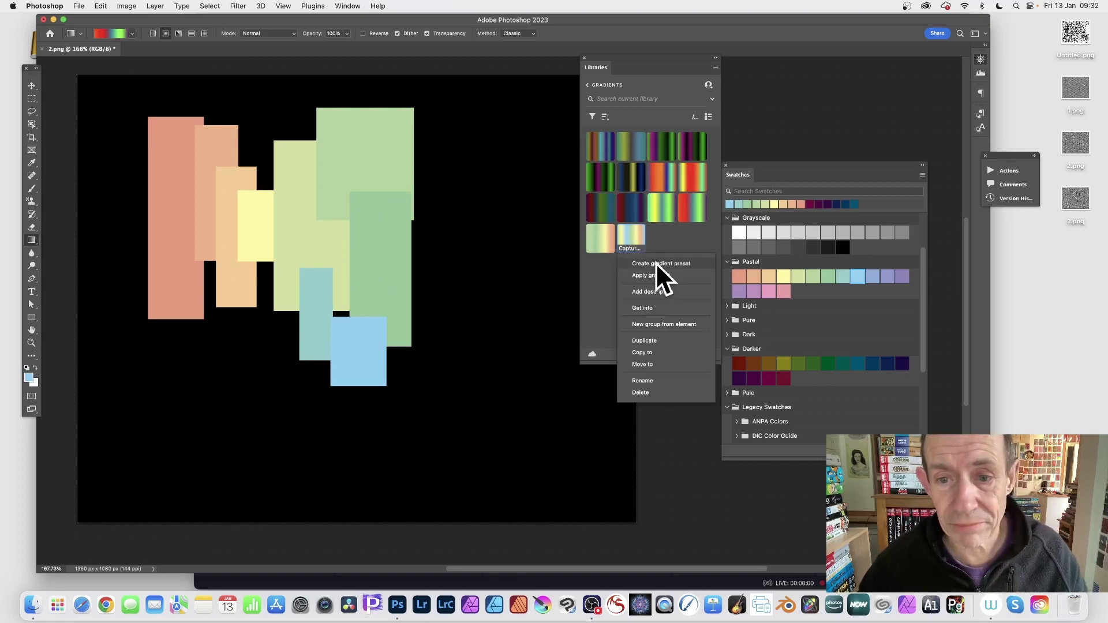
left_click(656, 263)
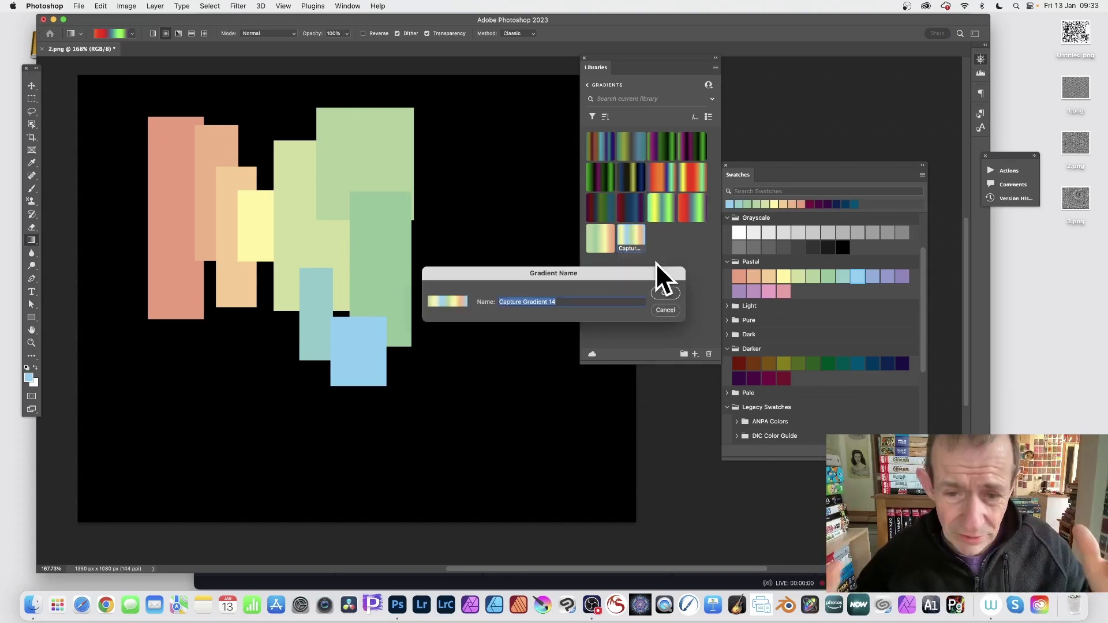
left_click(670, 293)
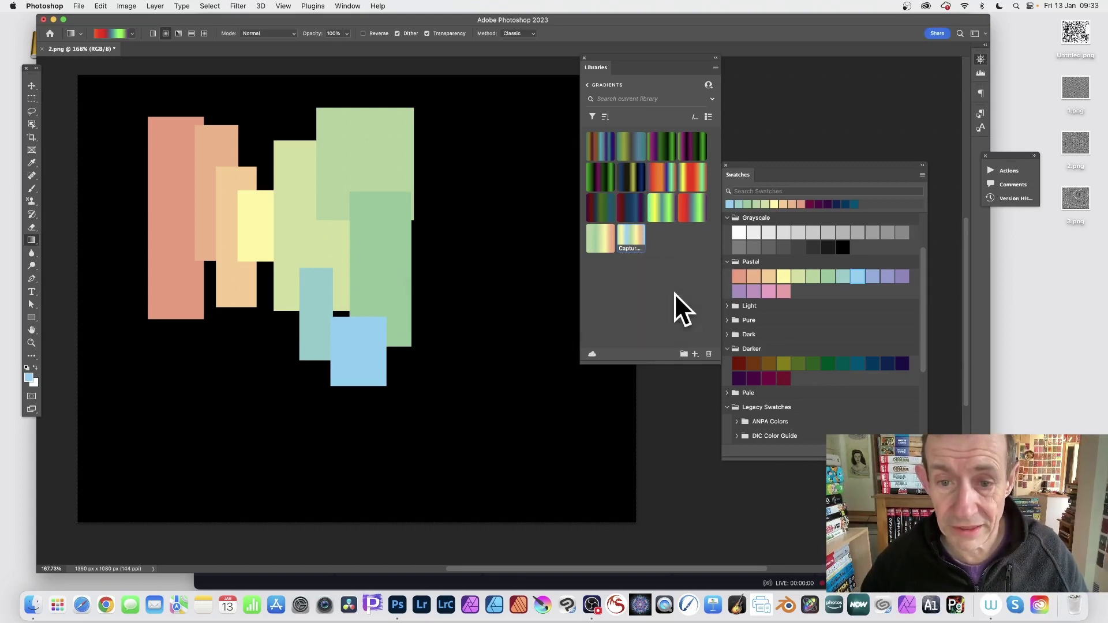
- Create a second gradient preset from the first captured pastel gradient
right_click(601, 237)
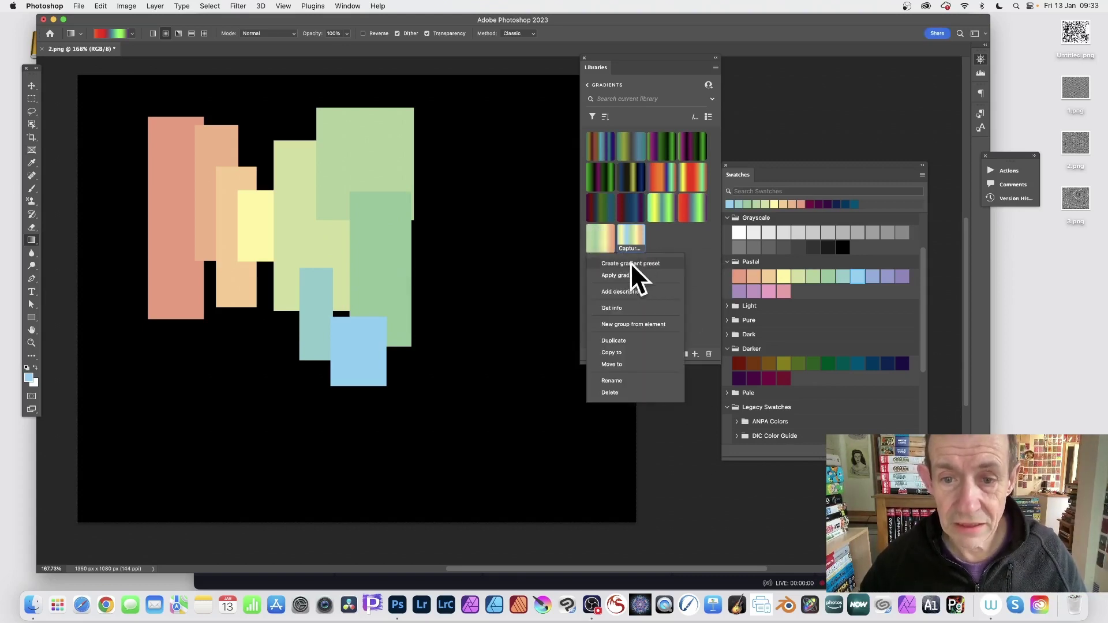
left_click(628, 263)
left_click(666, 292)
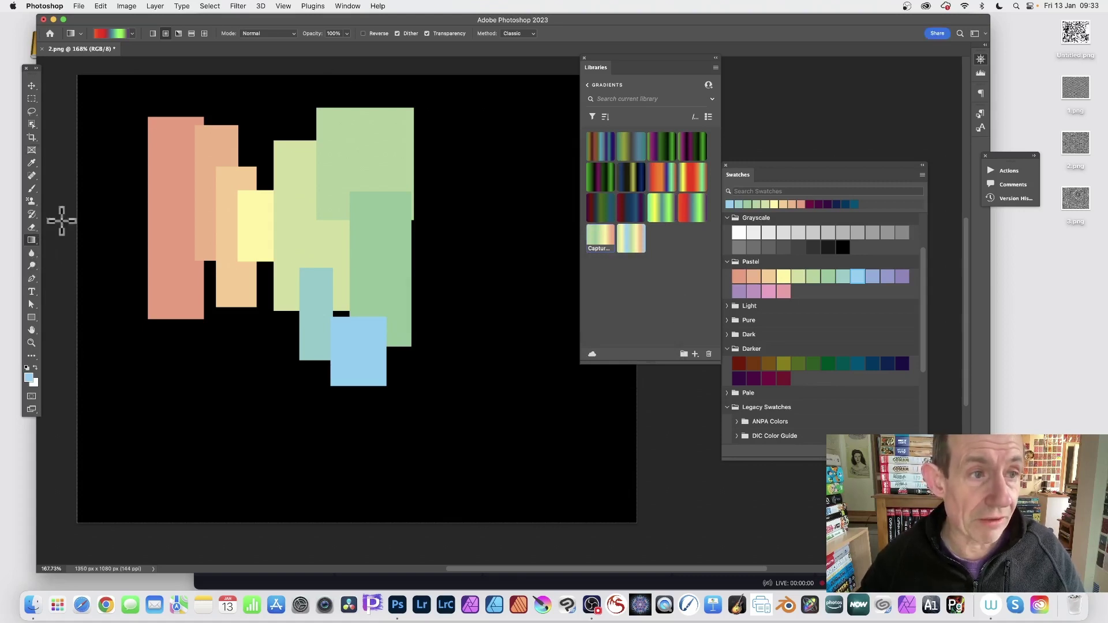
- Choose the new pastel preset and drag a radial gradient from the top right toward the lower left
left_click(132, 33)
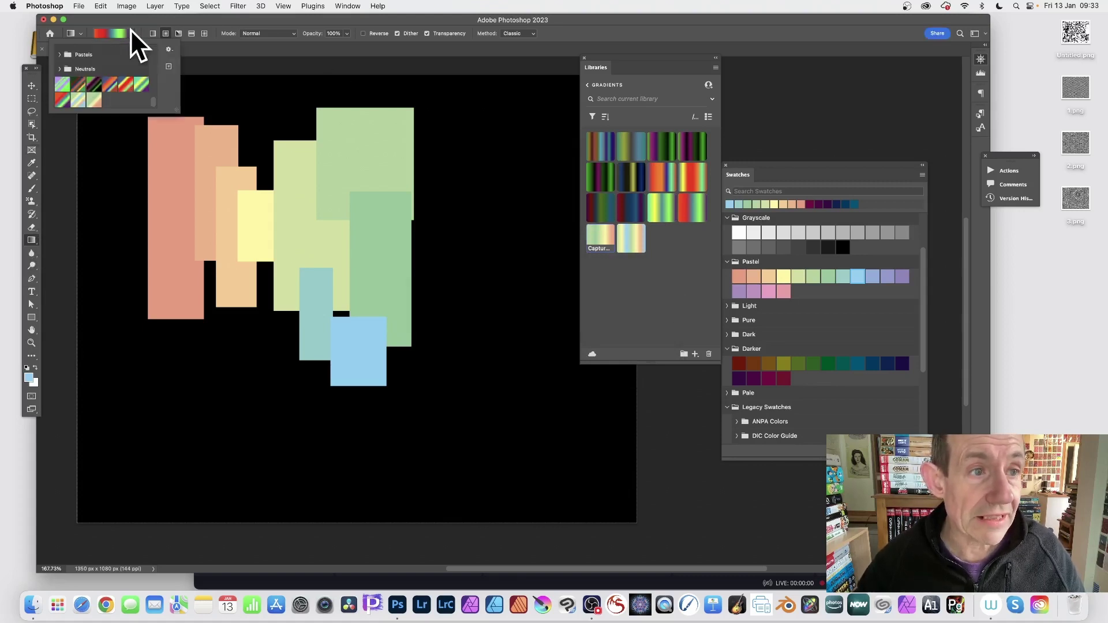
left_click(78, 100)
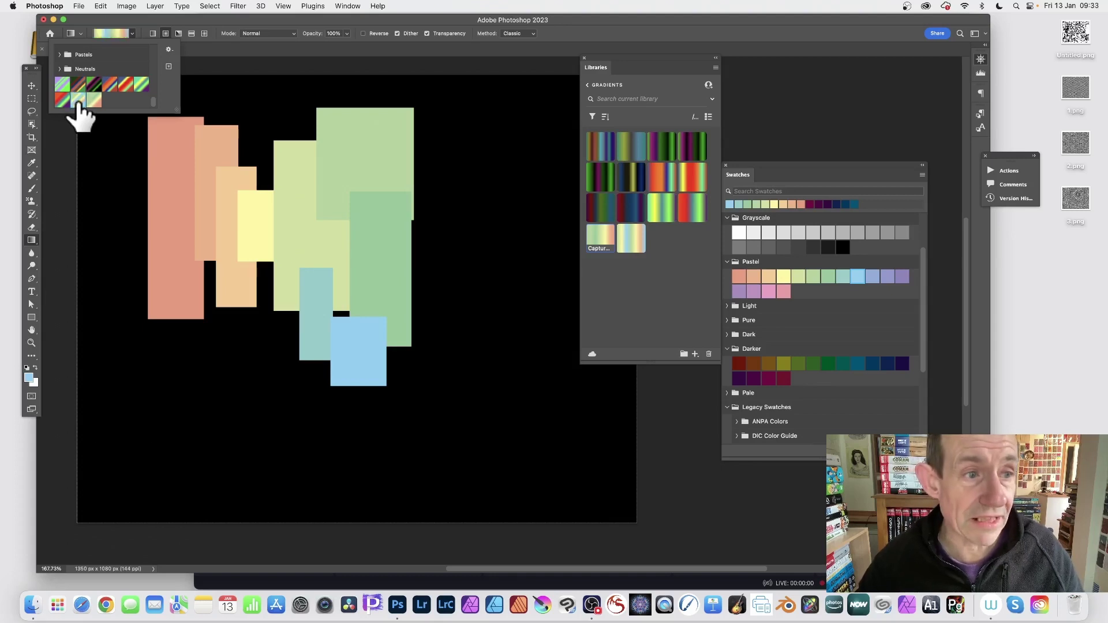
left_click_drag(478, 144, 251, 348)
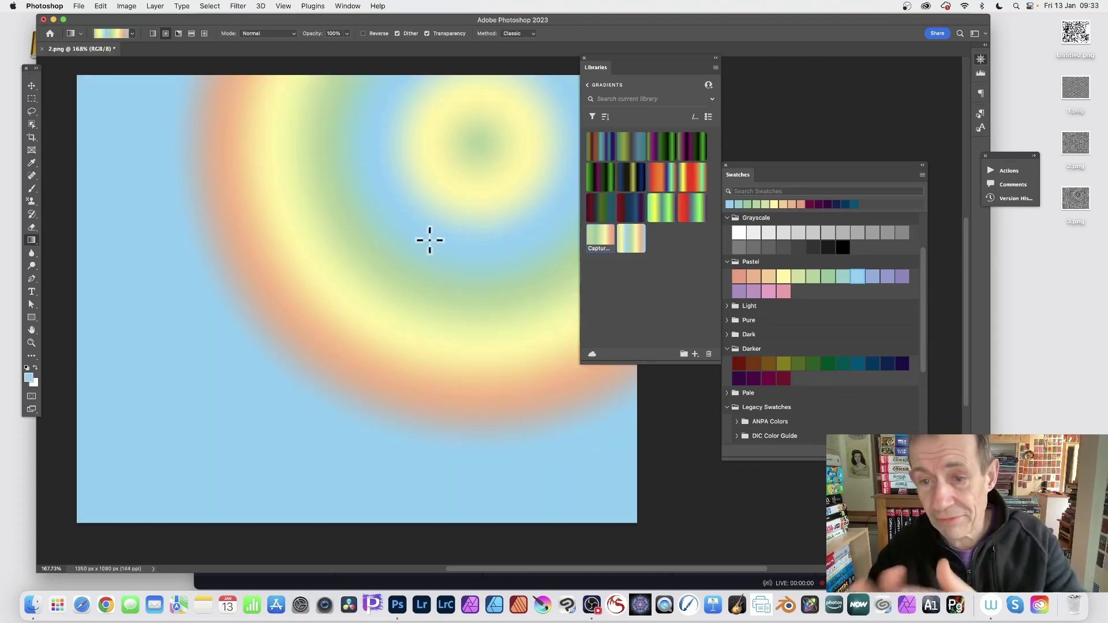